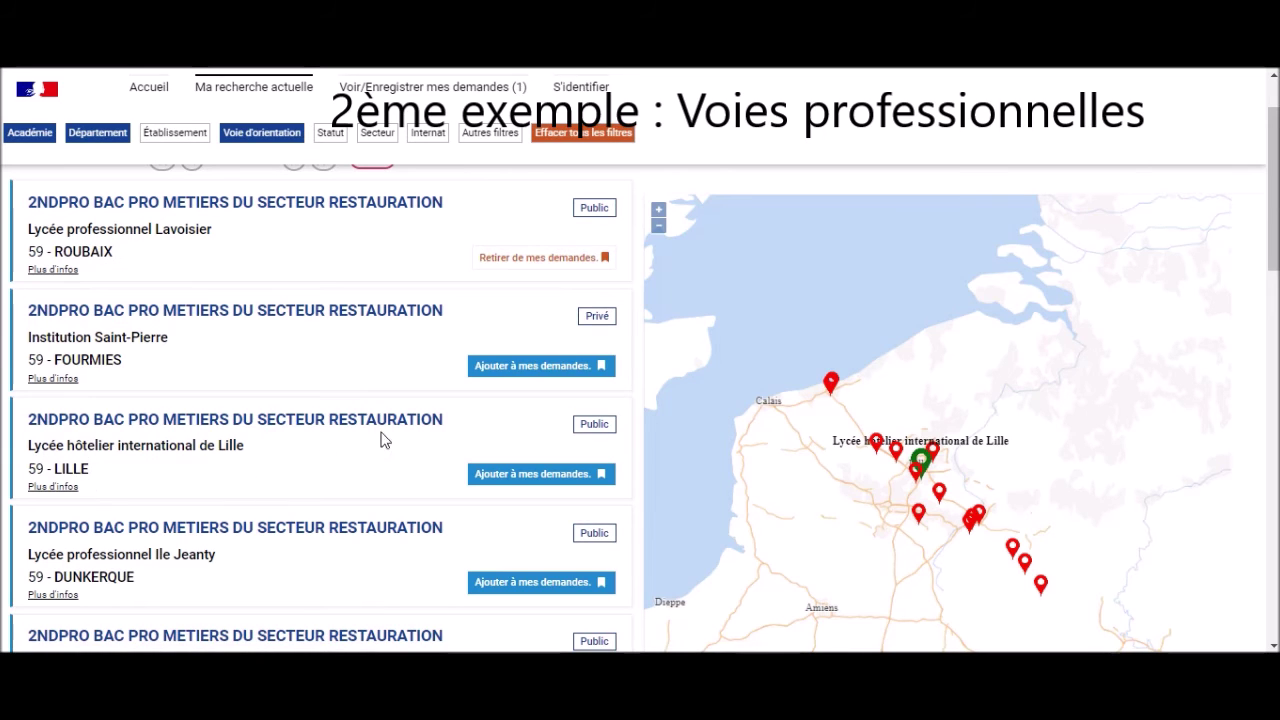
# Add the restaurant trades course at the Lycée hôtelier international de Lille to the list of requests.
pyautogui.click(550, 481)
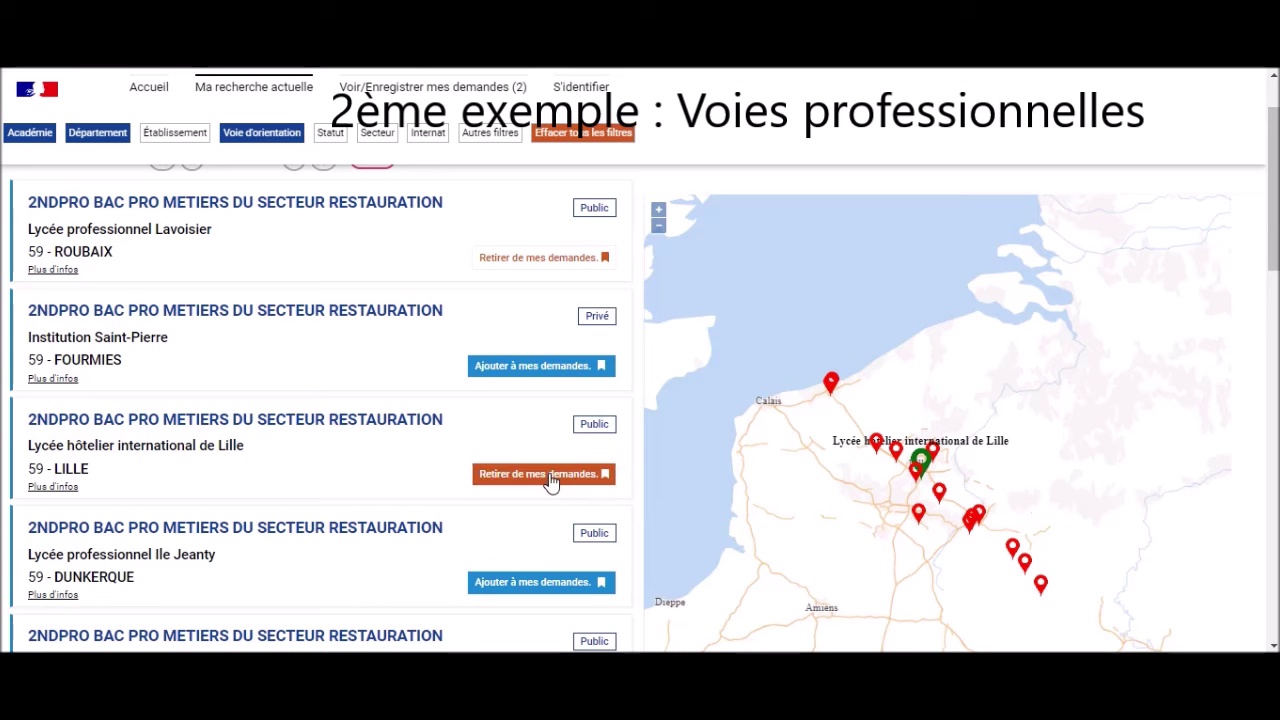
# Replace the search keywords with "sévigné tourcoing" and run the search for training offers.
pyautogui.scroll(5, 952, 178)
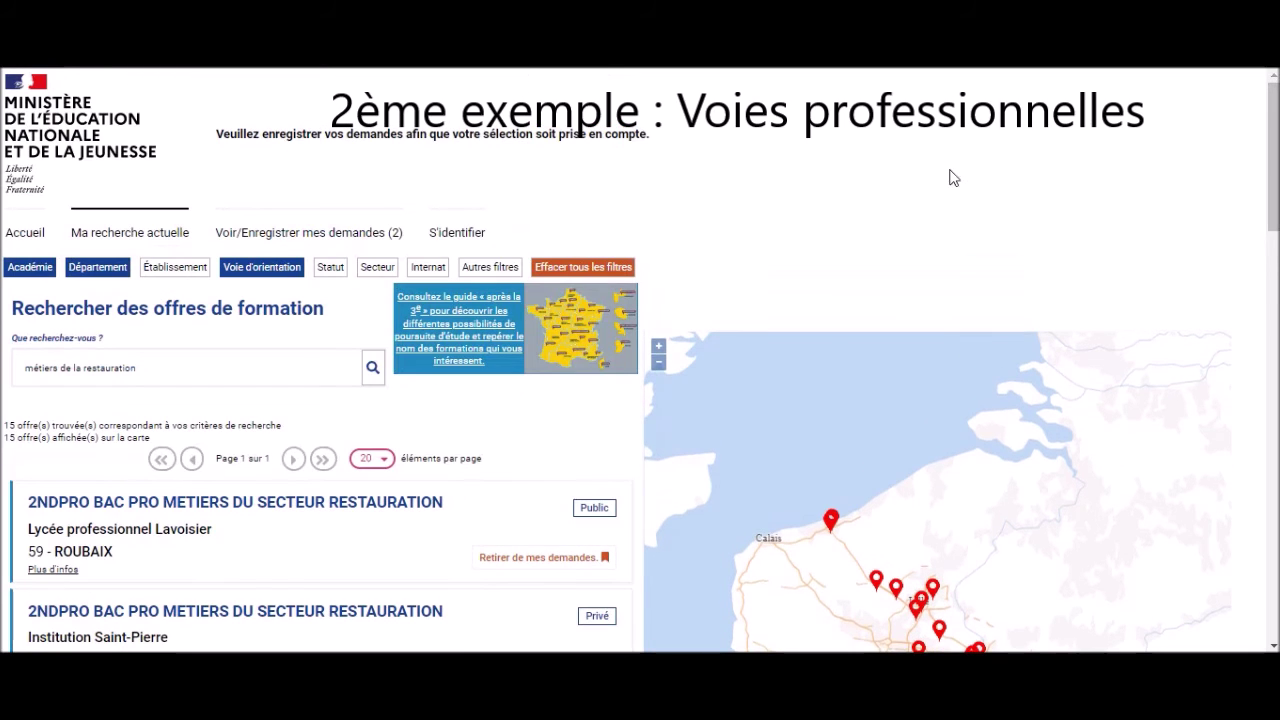
pyautogui.click(124, 367)
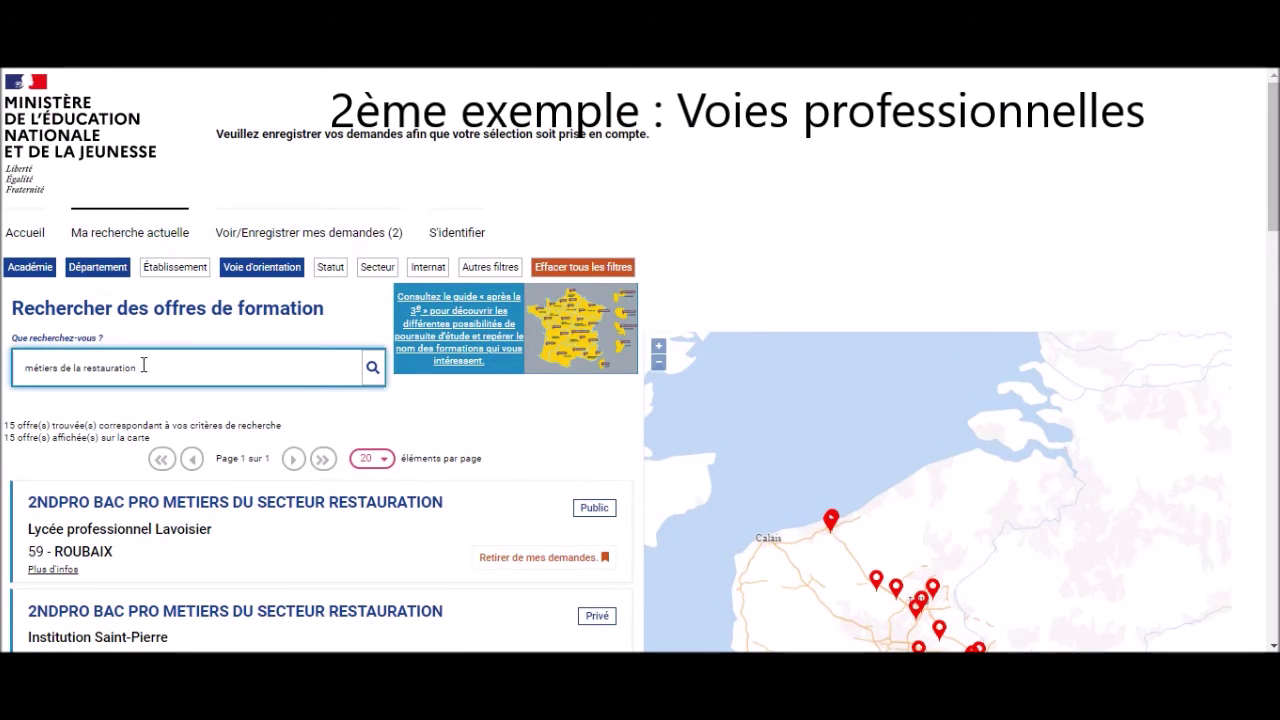
pyautogui.press('BackSpace')
pyautogui.press('BackSpace')
pyautogui.press('BackSpace')
pyautogui.press('BackSpace')
pyautogui.press('BackSpace')
pyautogui.press('BackSpace')
pyautogui.press('BackSpace')
pyautogui.press('BackSpace')
pyautogui.press('BackSpace')
pyautogui.press('BackSpace')
pyautogui.press('BackSpace')
pyautogui.press('BackSpace')
pyautogui.press('BackSpace')
pyautogui.press('BackSpace')
pyautogui.press('BackSpace')
pyautogui.press('BackSpace')
pyautogui.press('BackSpace')
pyautogui.press('BackSpace')
pyautogui.press('BackSpace')
pyautogui.press('BackSpace')
pyautogui.press('BackSpace')
pyautogui.press('BackSpace')
pyautogui.write('sé')
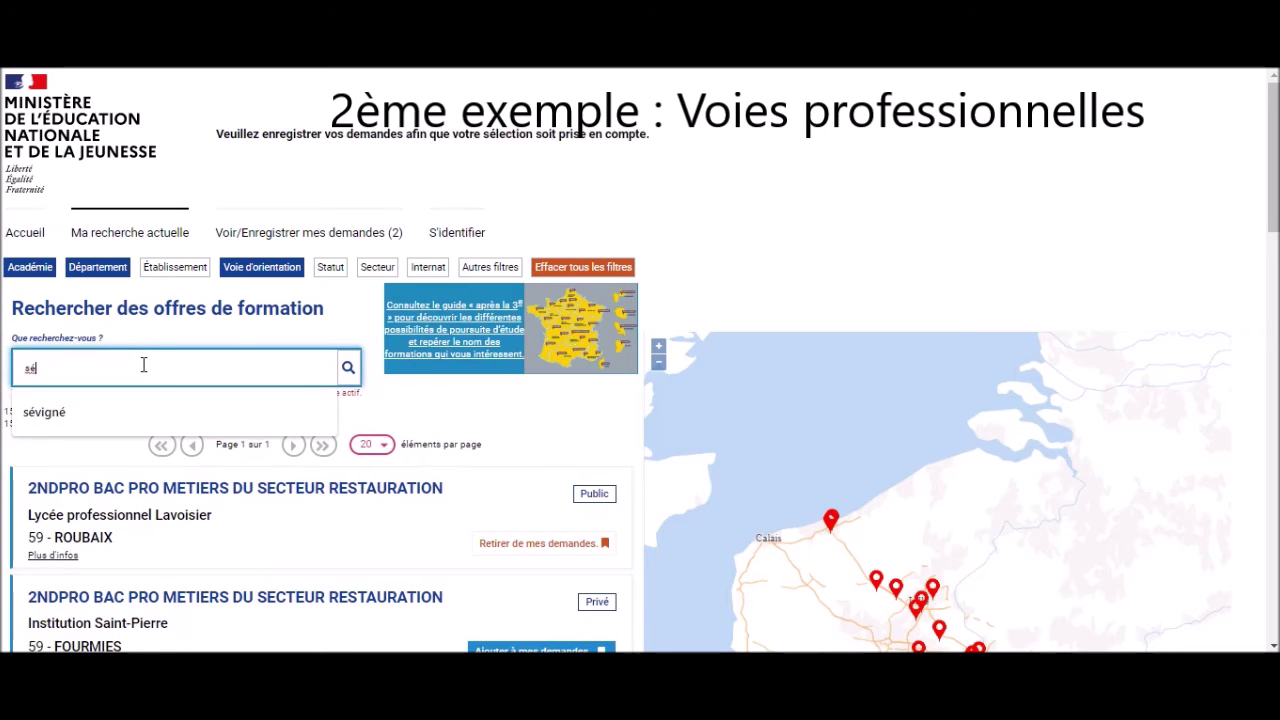
pyautogui.write('vigné ')
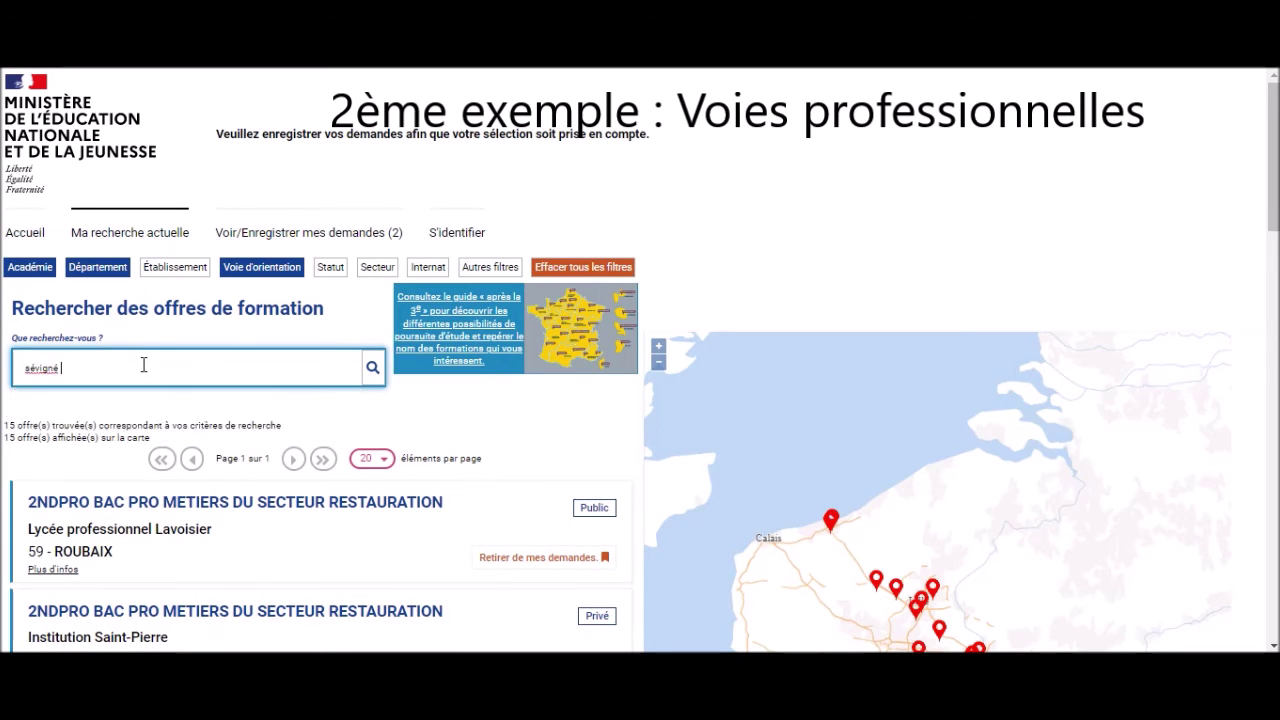
pyautogui.write('tourcoing')
pyautogui.click(373, 366)
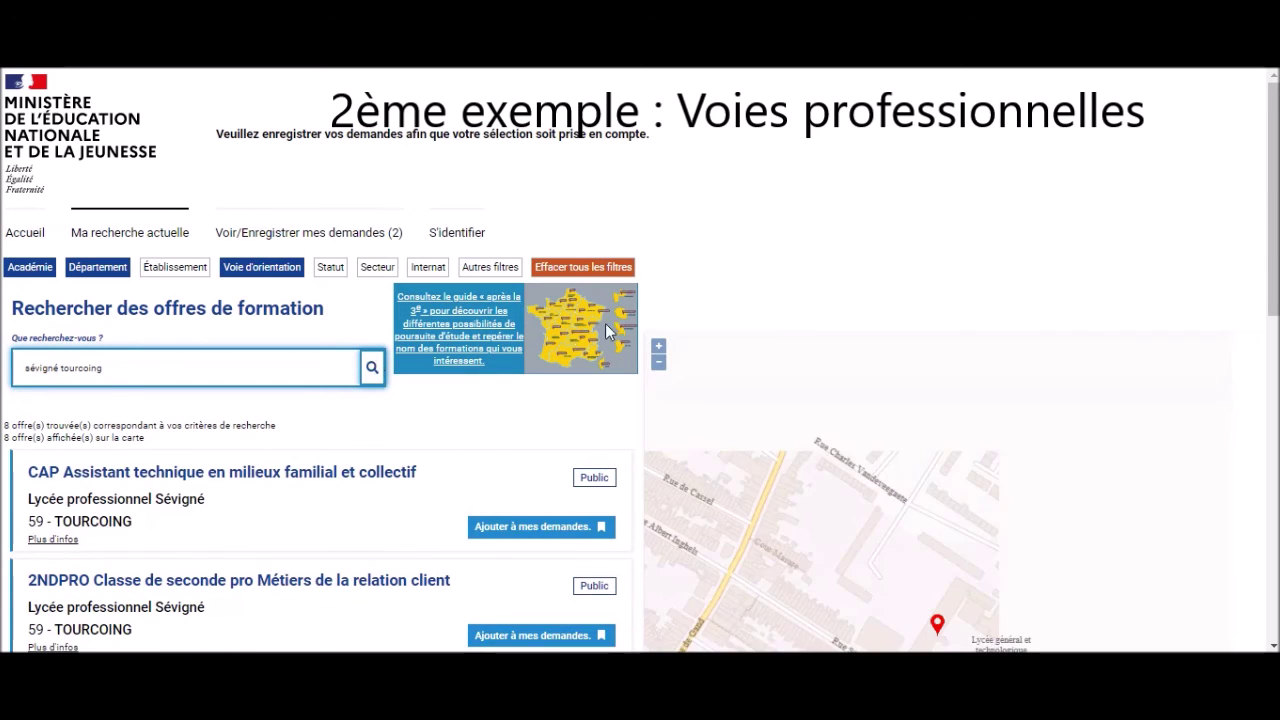
# Add the ACCOMPAGNEMENT SOINS-SERVICES A LA PERSONNE course at Lycée professionnel Sévigné in Tourcoing to the requests.
pyautogui.moveTo(1275, 140); pyautogui.dragTo(1277, 384)
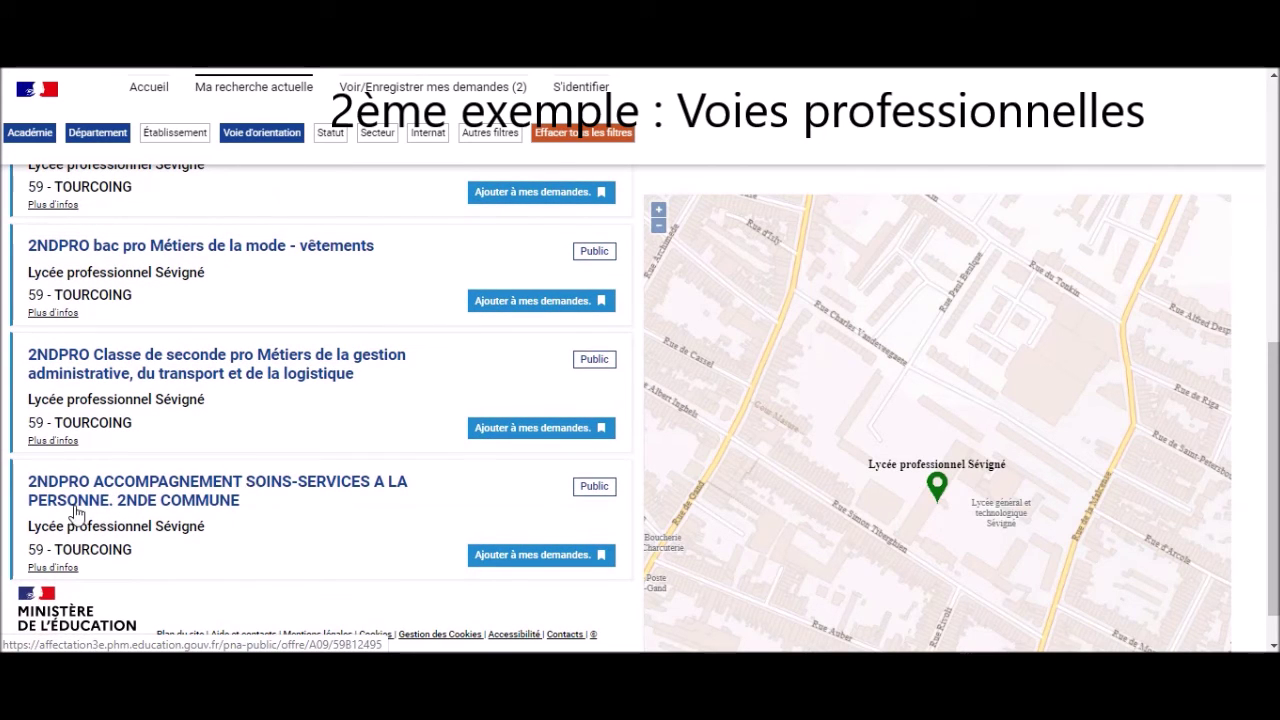
pyautogui.click(545, 560)
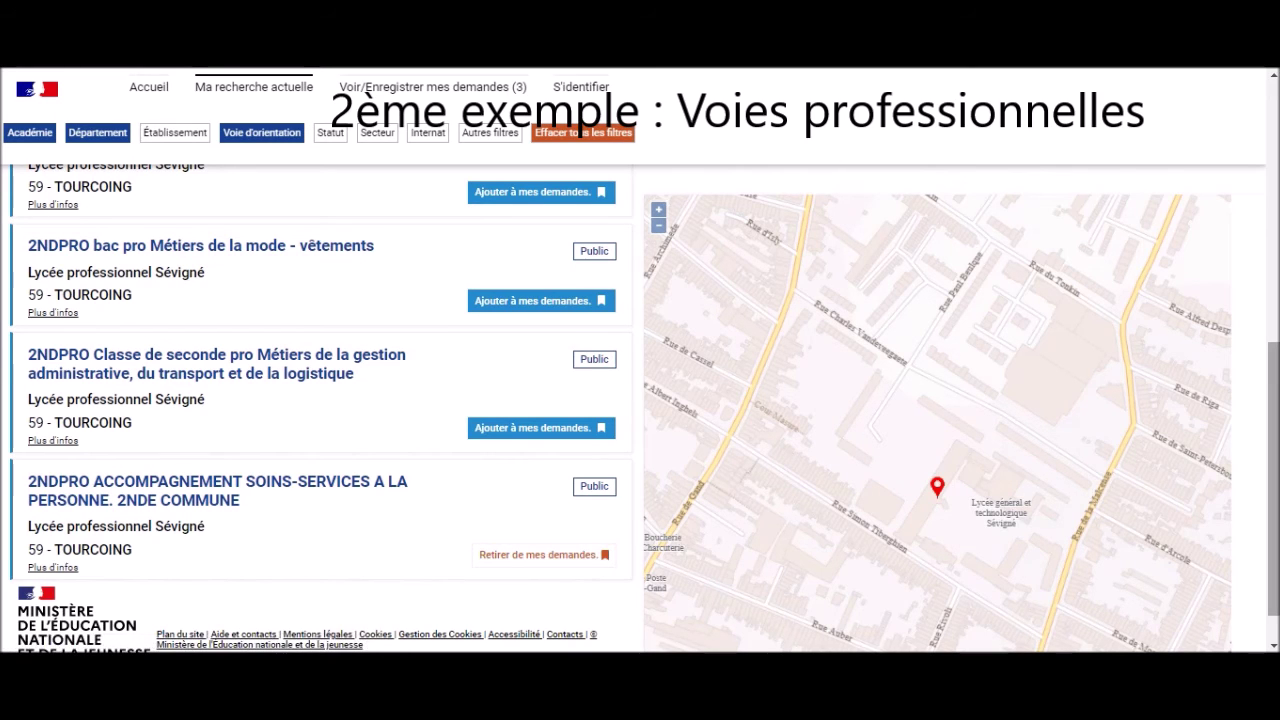
# Open the list of requests, move the Lycée hôtelier international de Lille up to rank 1 and return it to rank 2.
pyautogui.scroll(10, 580, 129)
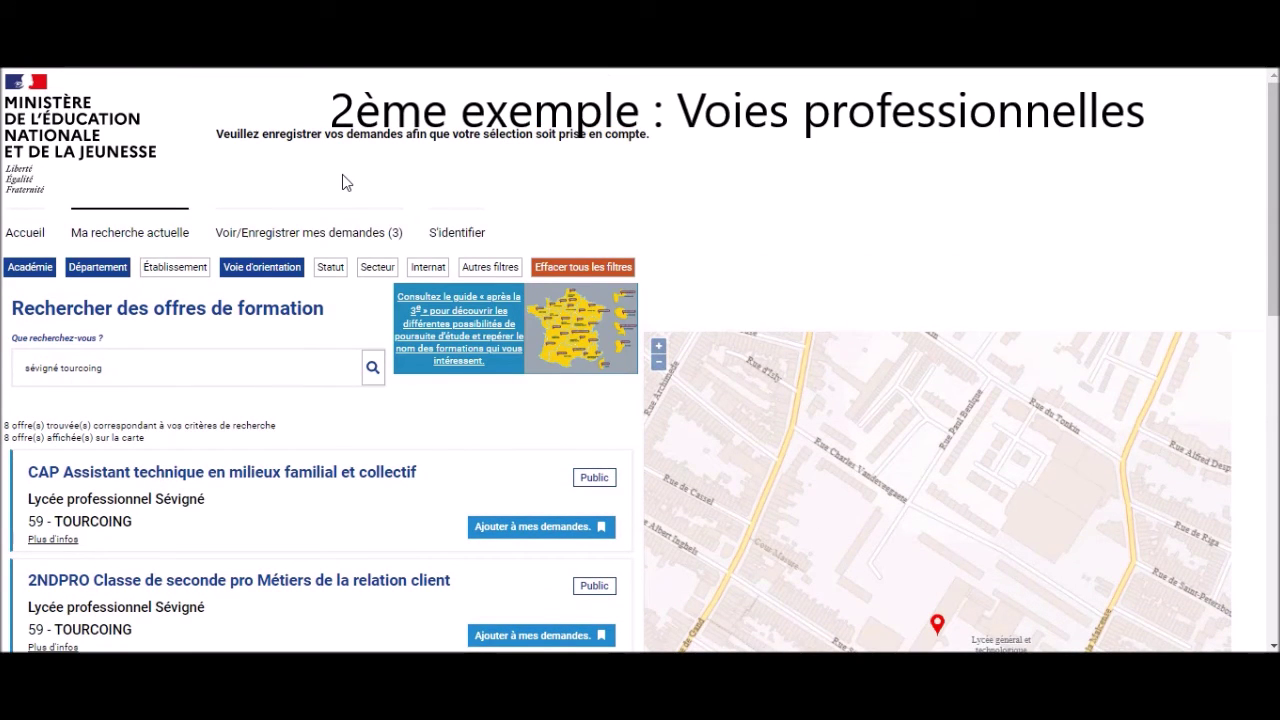
pyautogui.click(287, 240)
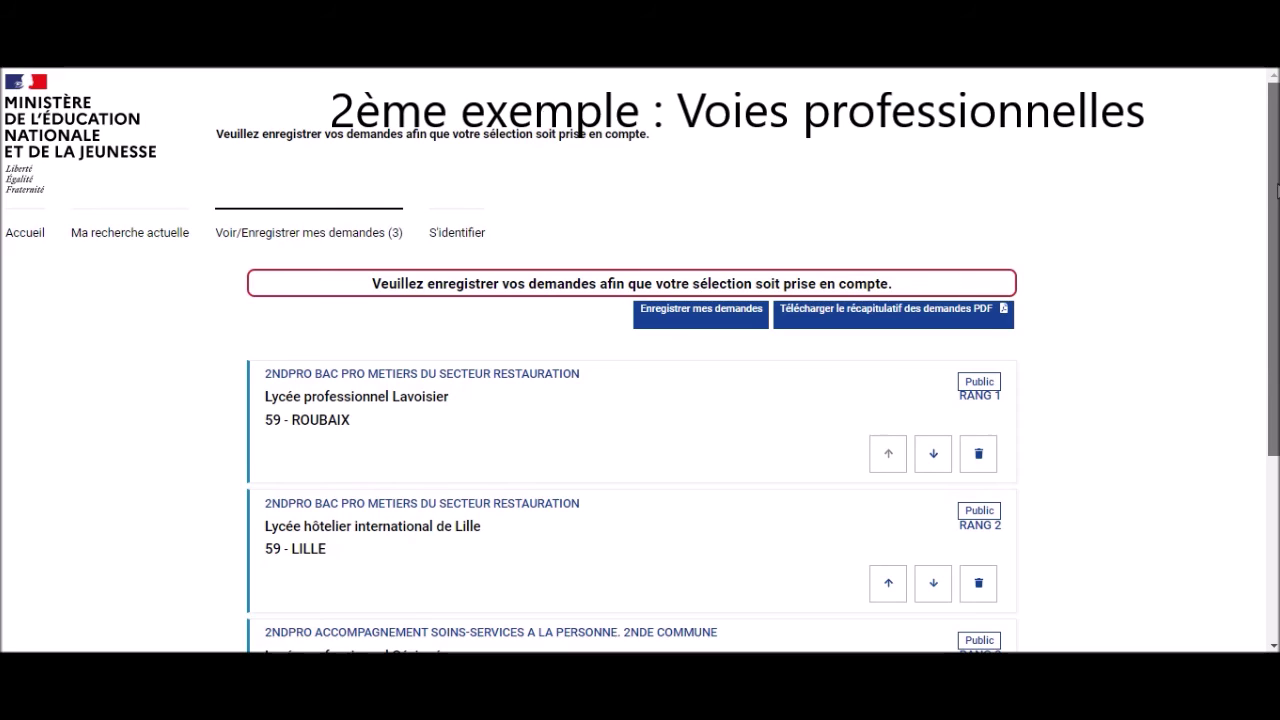
pyautogui.scroll(-2, 1277, 195)
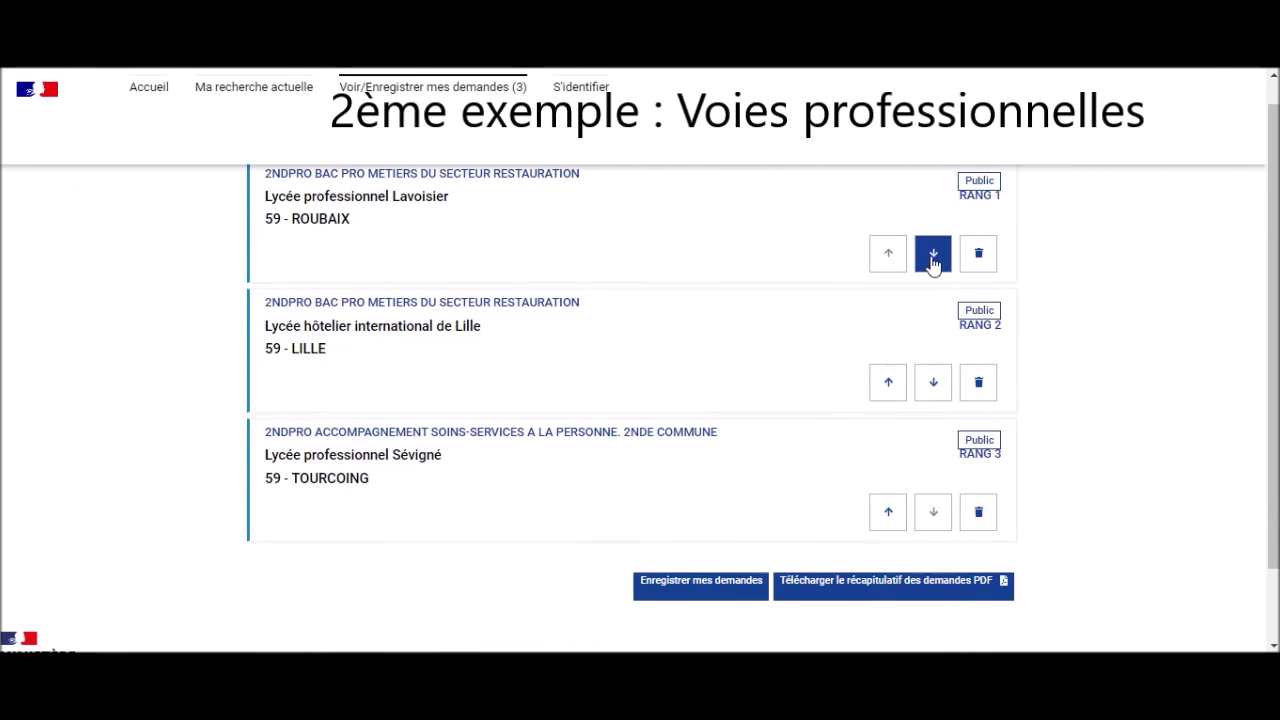
pyautogui.click(886, 385)
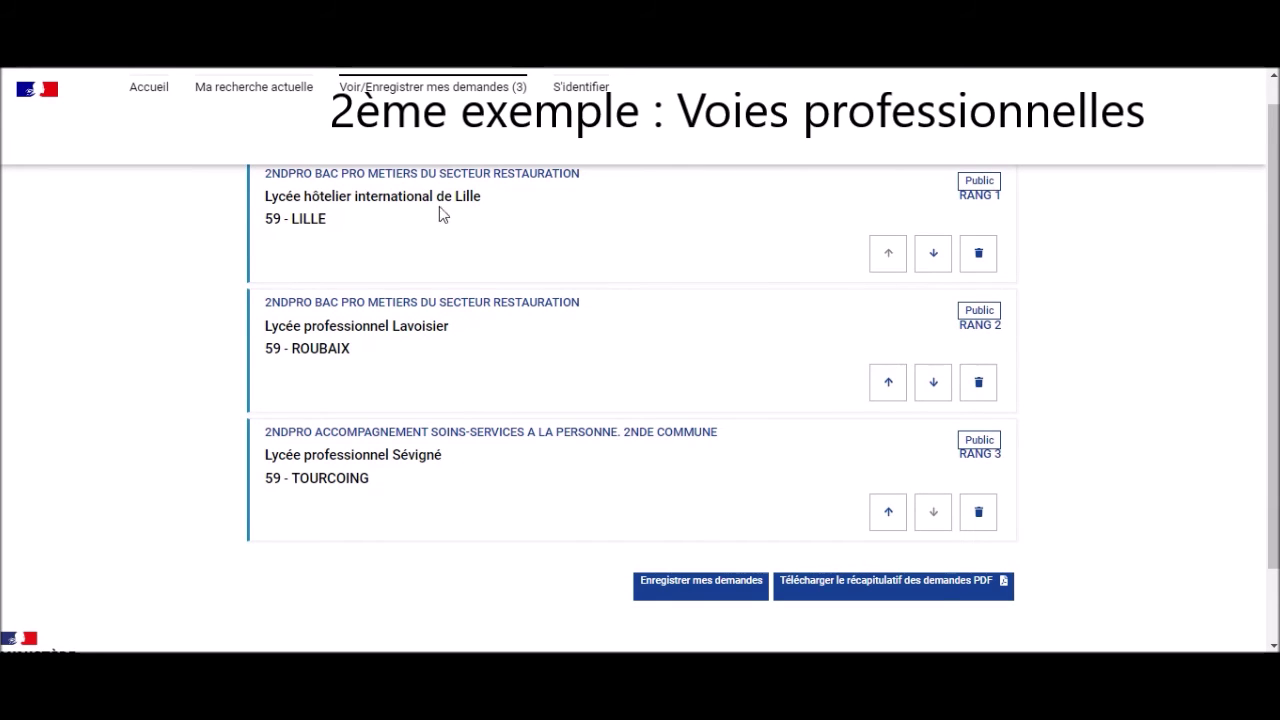
pyautogui.click(932, 258)
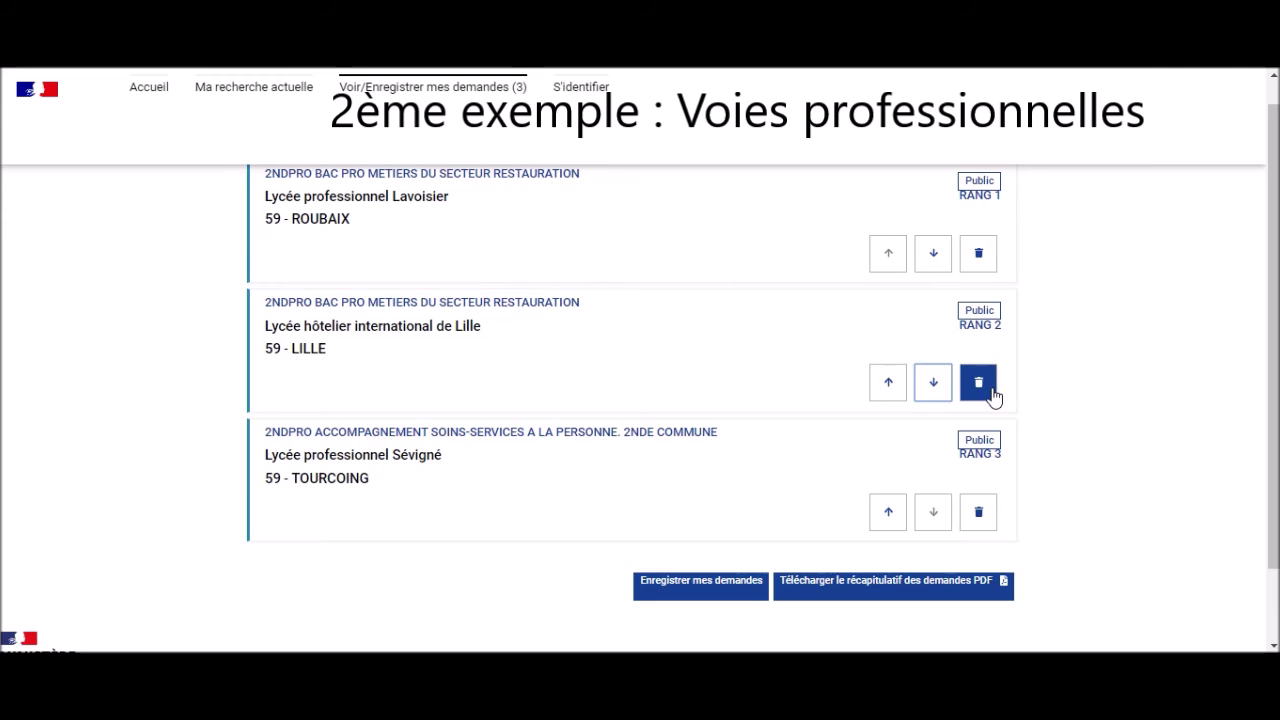
# Remove the Lycée professionnel Sévigné request from the list.
pyautogui.click(981, 513)
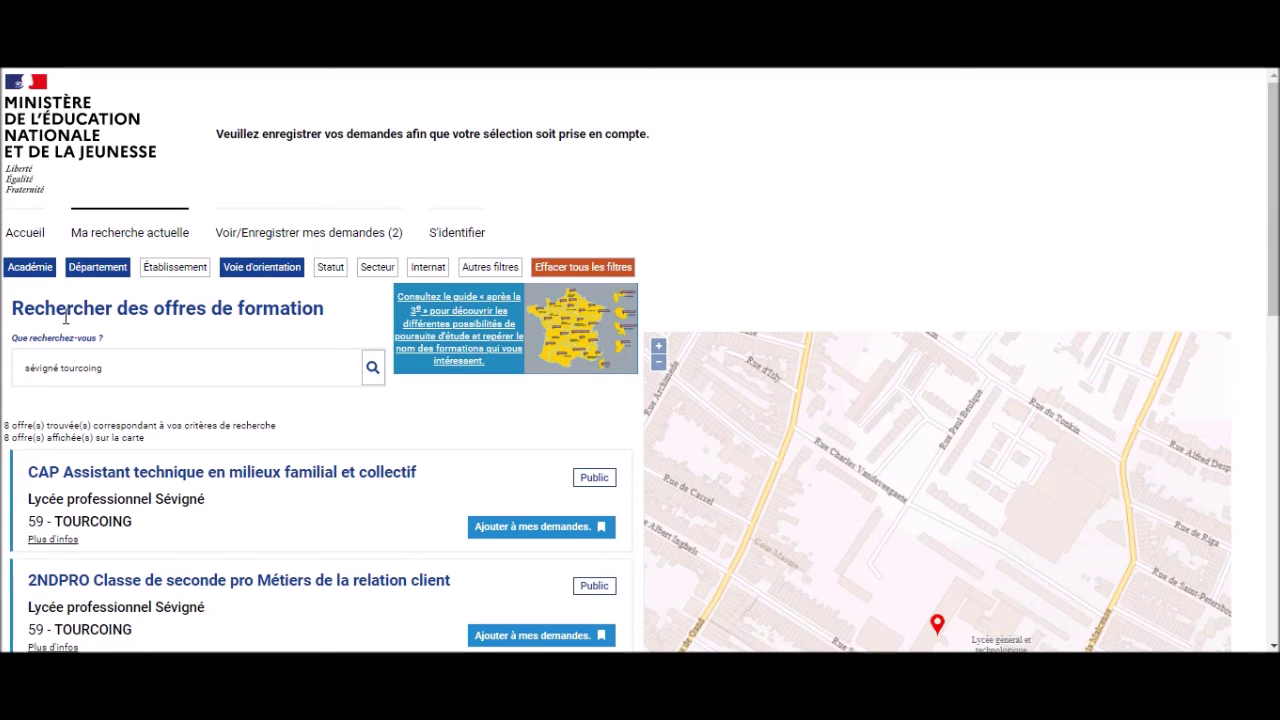
# Clear all filters of the training search and set the academy filter to Lille.
pyautogui.click(117, 362)
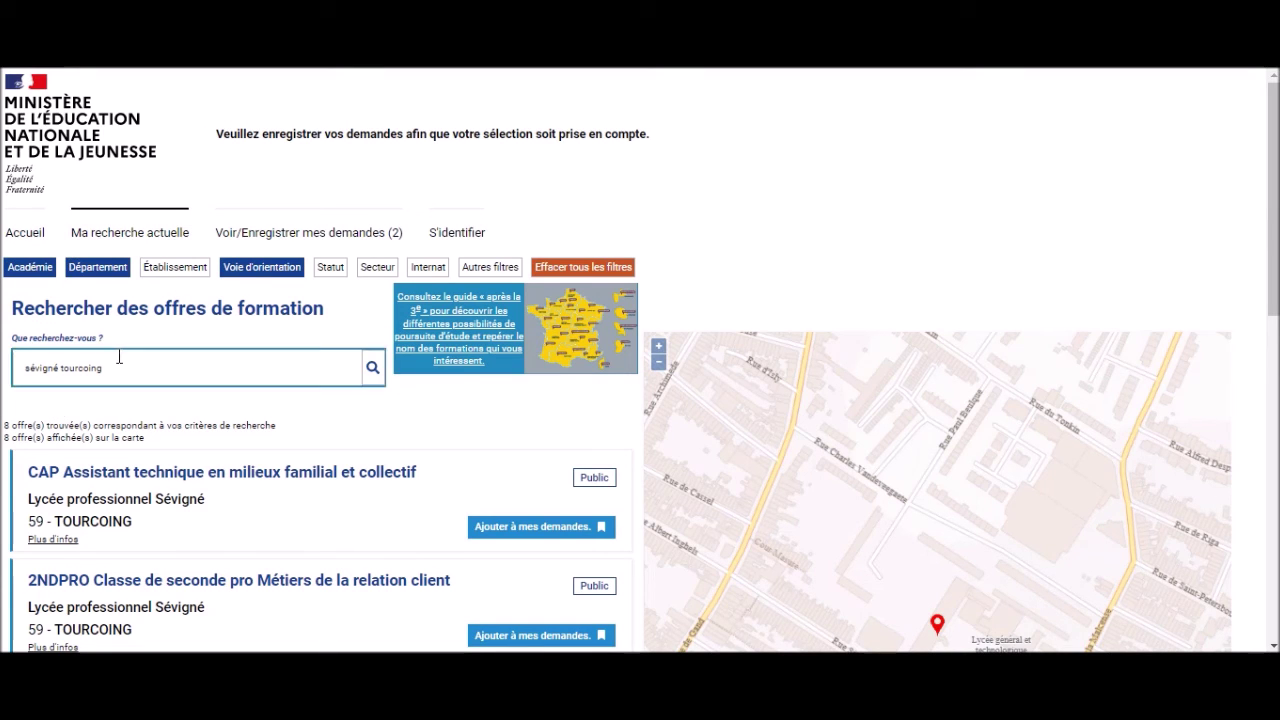
pyautogui.click(117, 365)
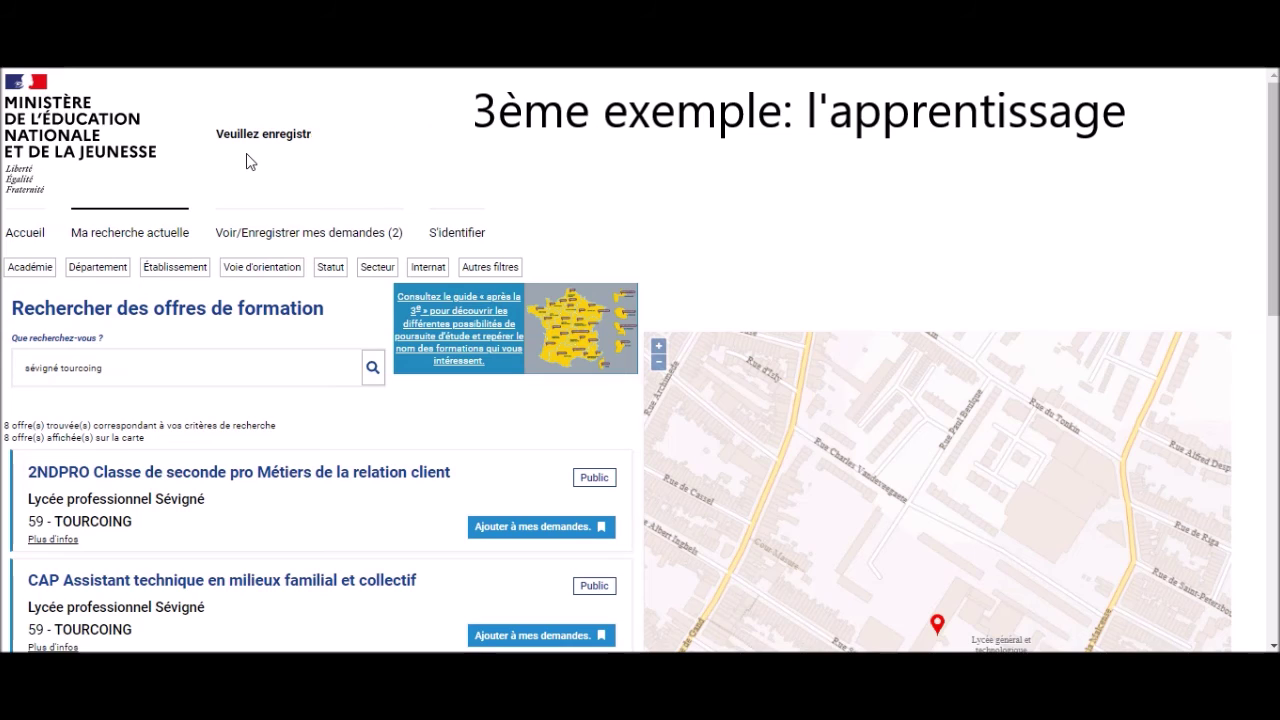
pyautogui.click(30, 267)
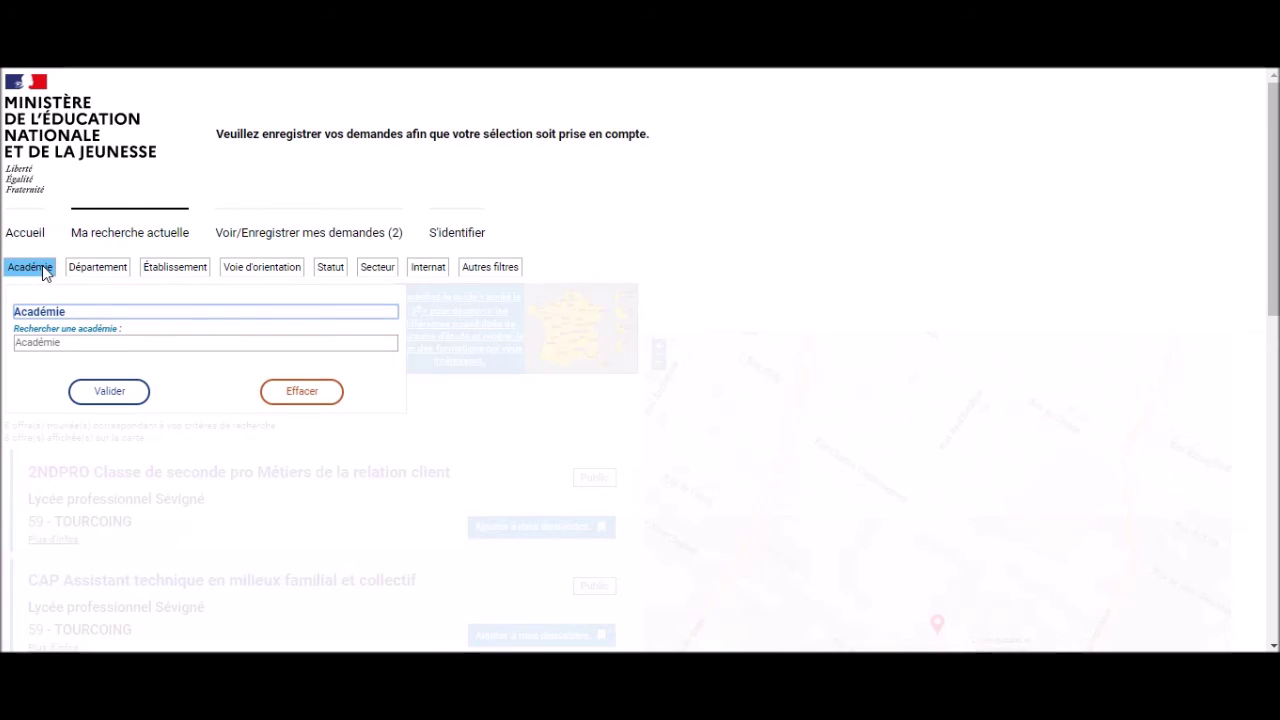
pyautogui.click(111, 342)
pyautogui.write('lille')
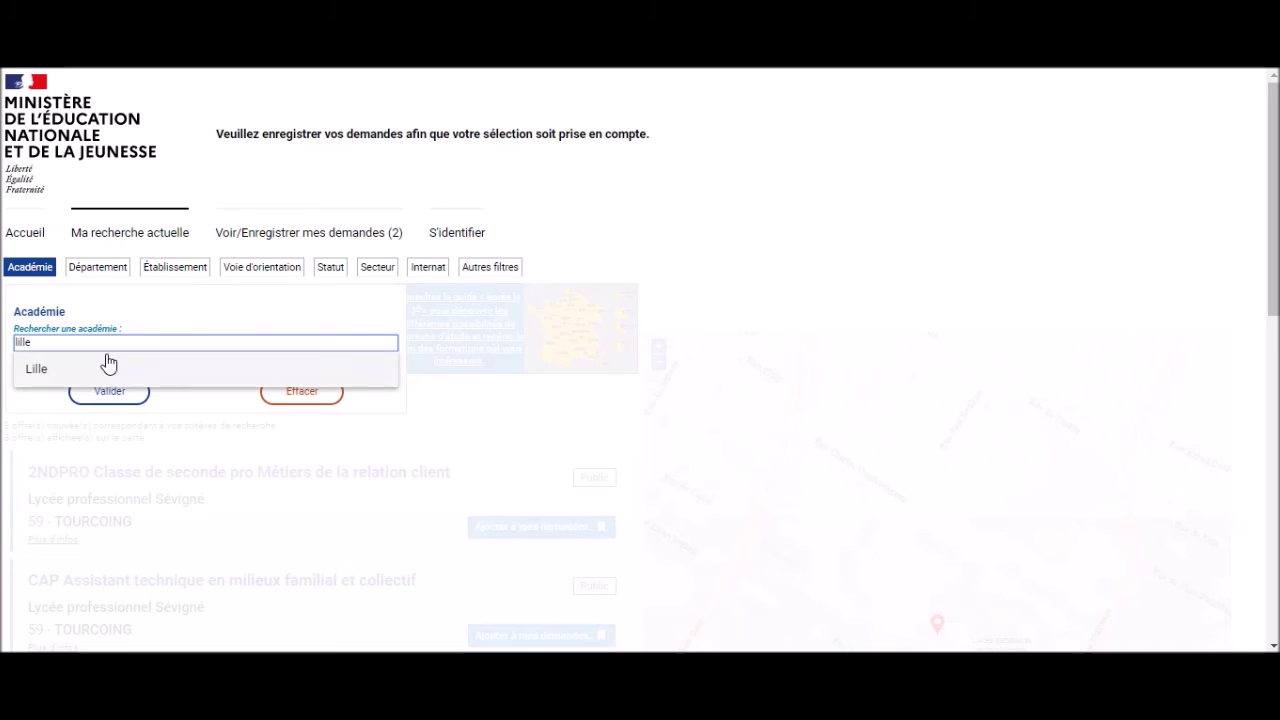
pyautogui.click(106, 366)
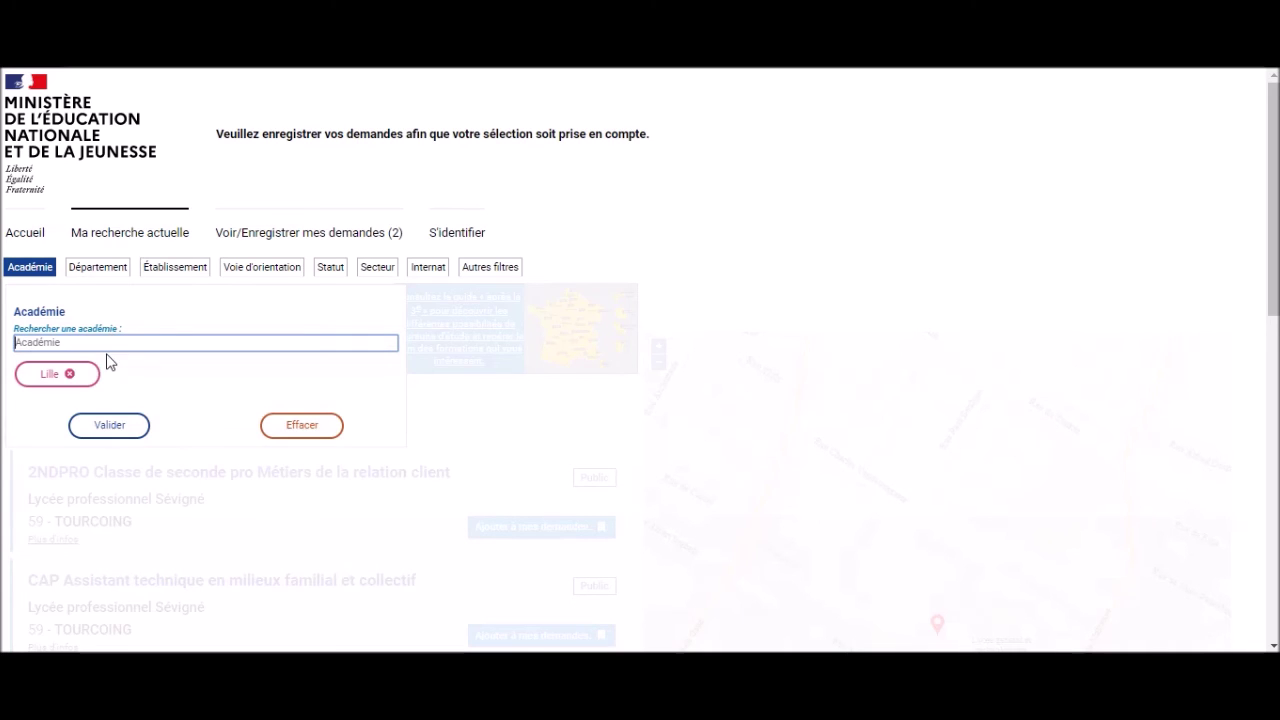
pyautogui.click(109, 425)
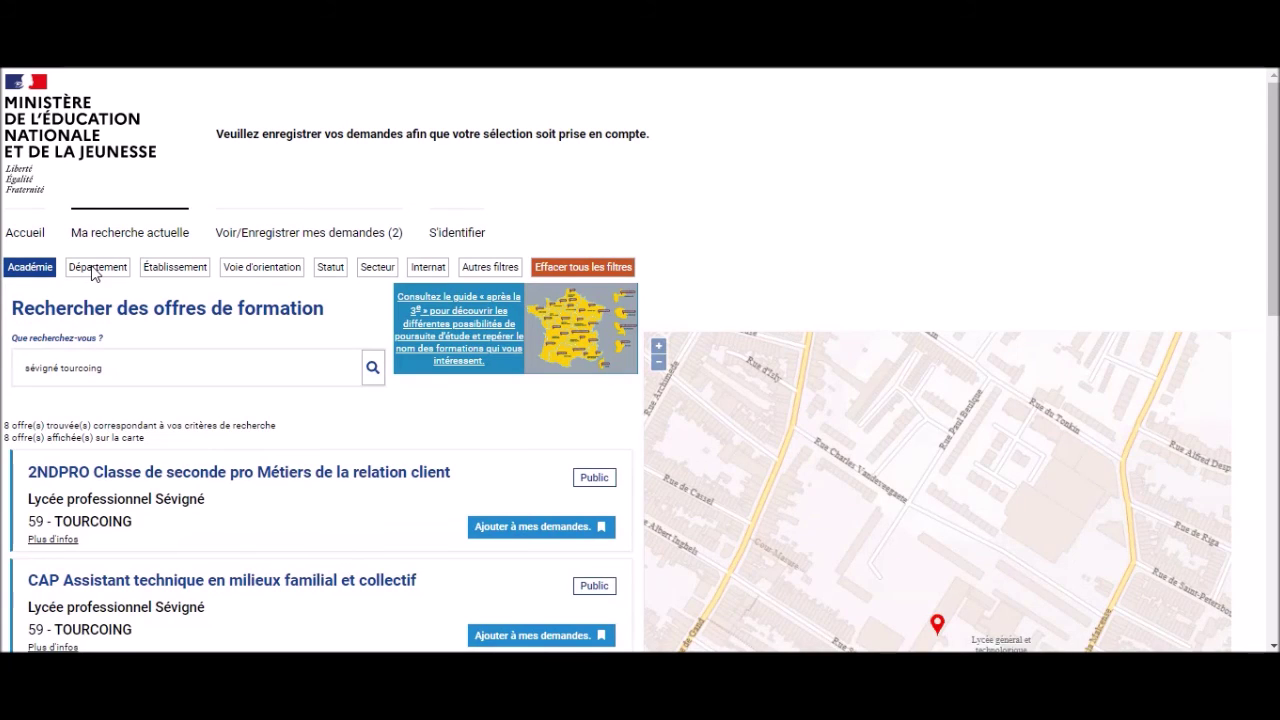
# Set the department filter to 059 - Nord and apply it.
pyautogui.click(93, 268)
pyautogui.click(114, 344)
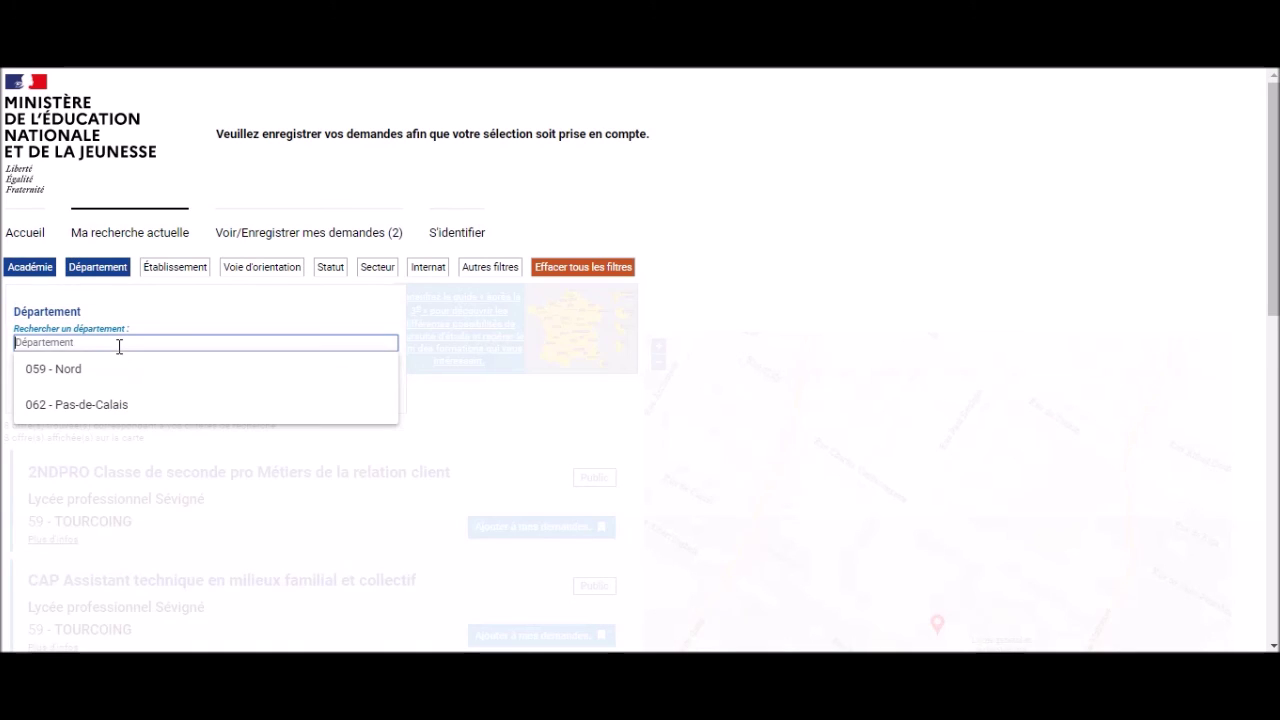
pyautogui.click(102, 372)
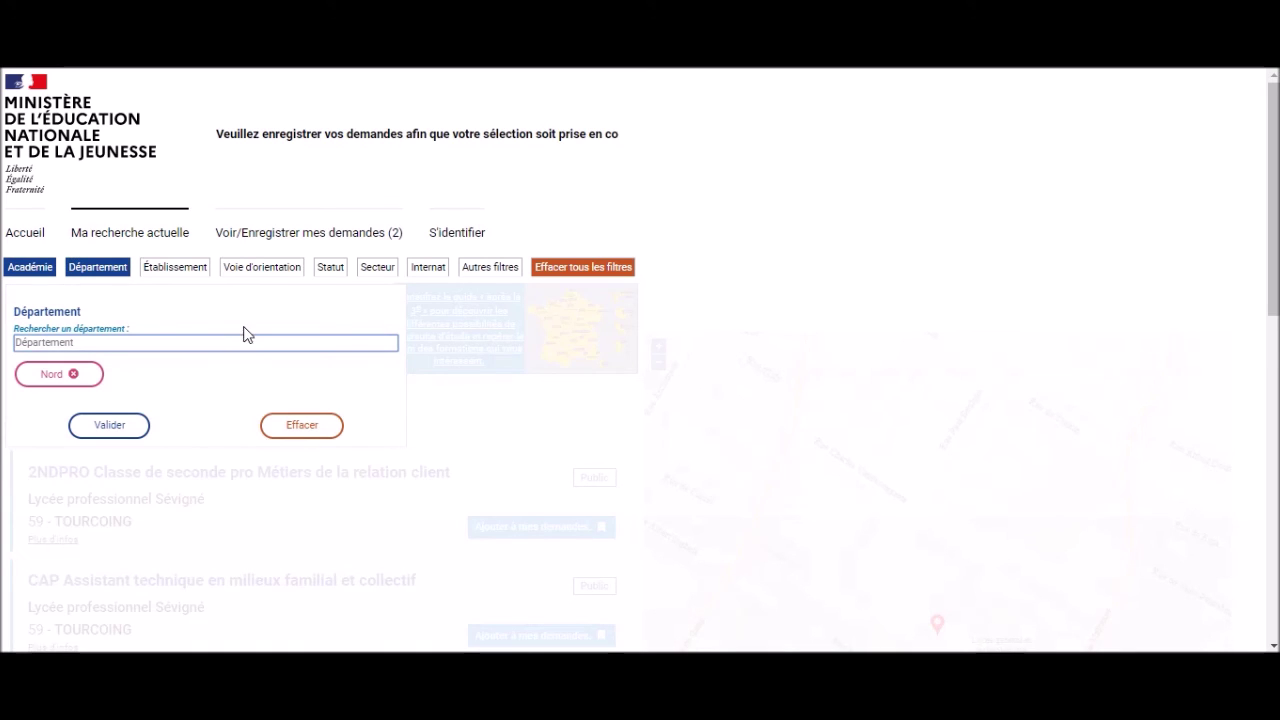
pyautogui.click(126, 440)
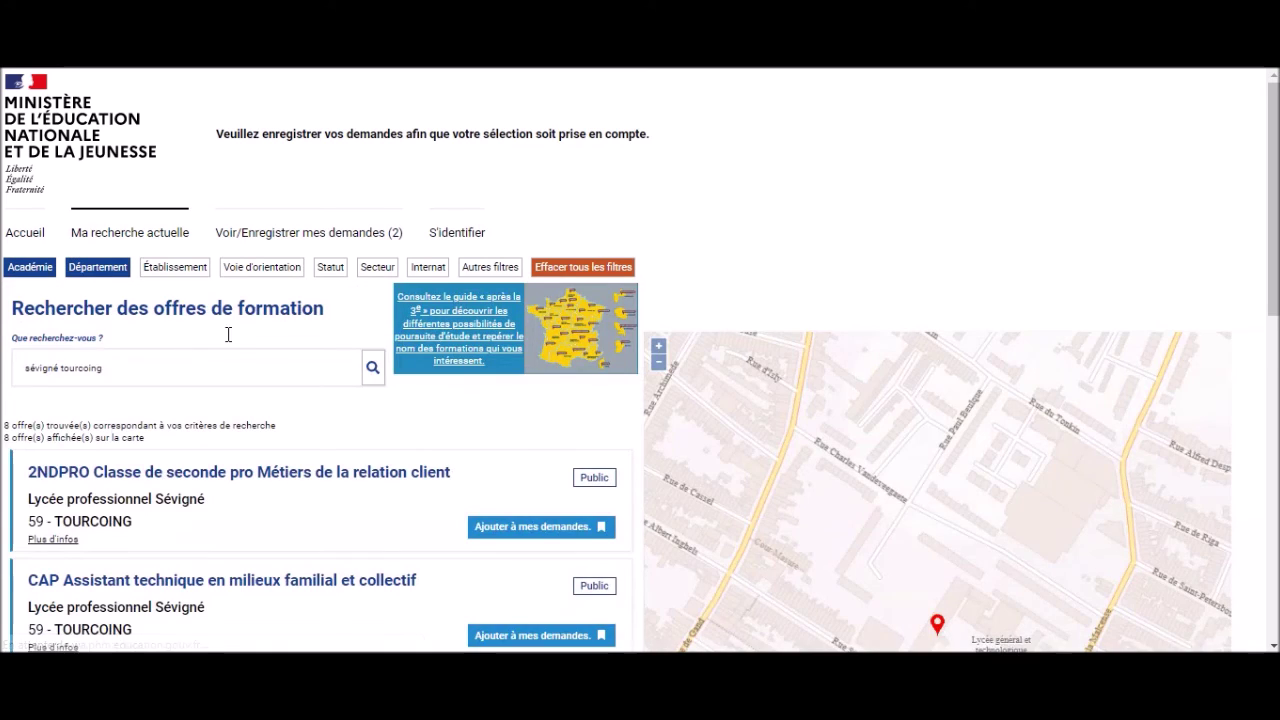
# Limit the study path filter to Première année de CAP and apply it.
pyautogui.click(263, 268)
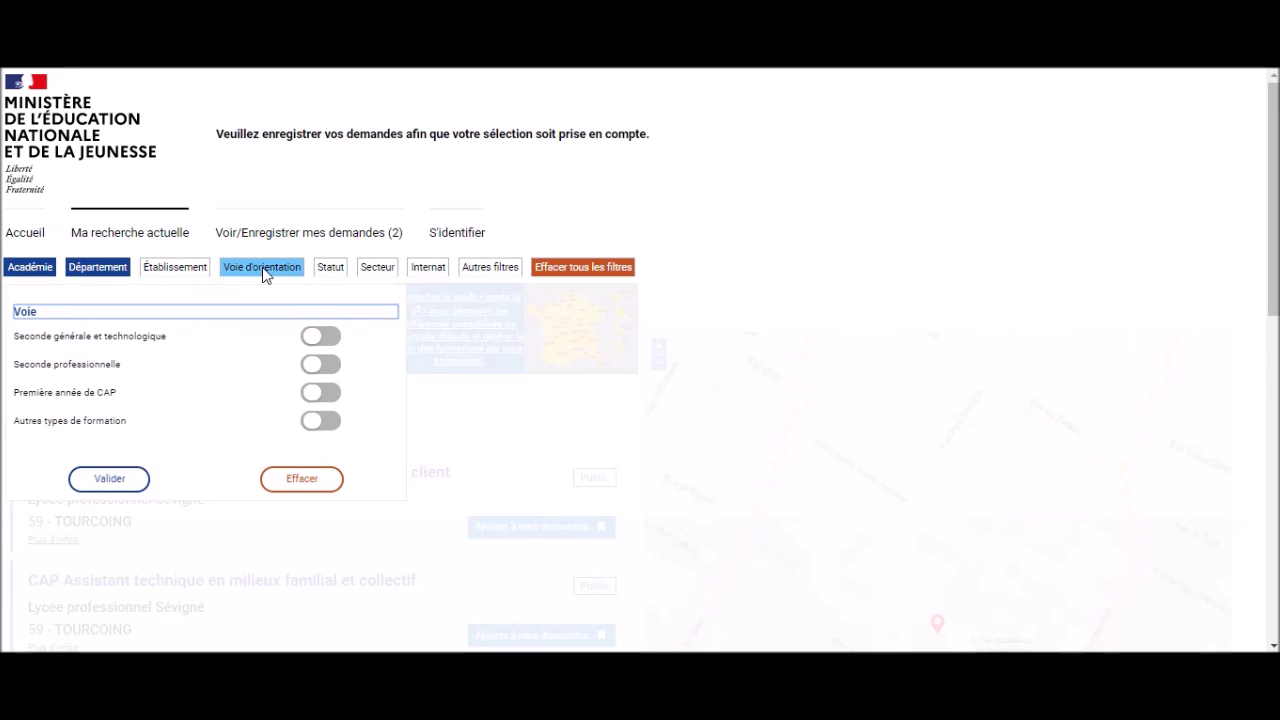
pyautogui.click(320, 394)
pyautogui.click(122, 479)
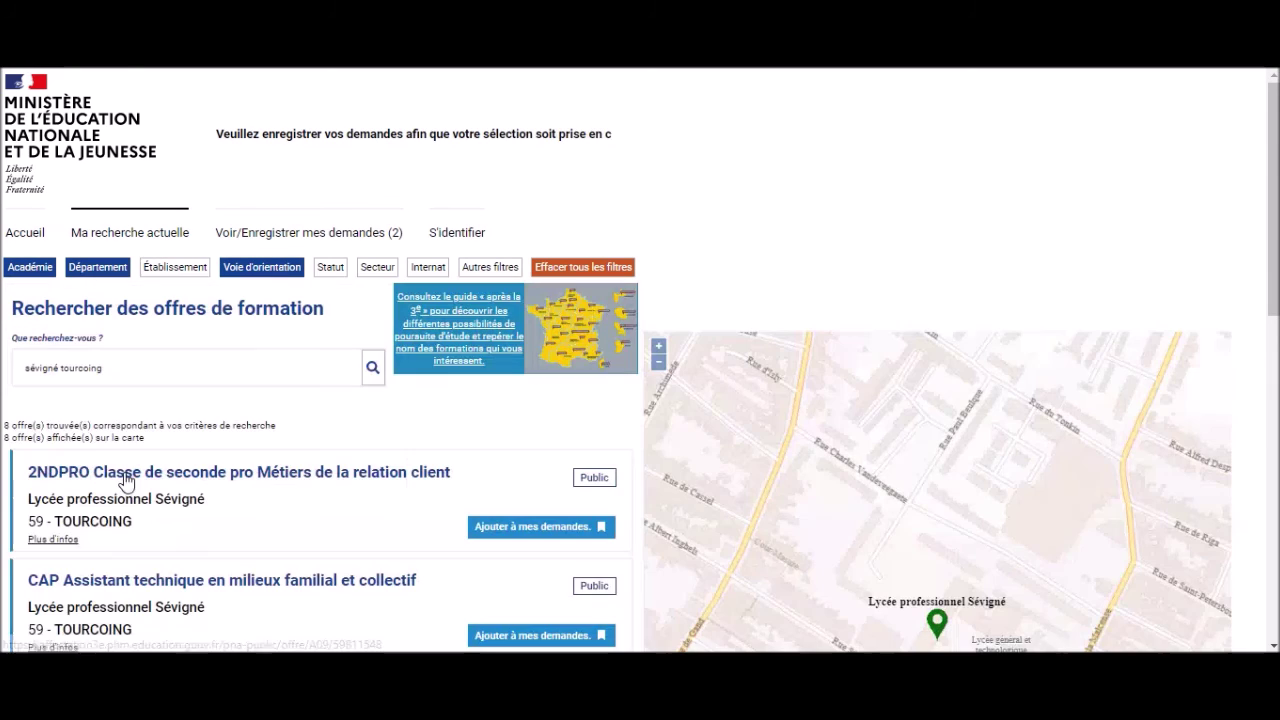
# Limit the status filter to Apprentissage and apply it.
pyautogui.click(330, 270)
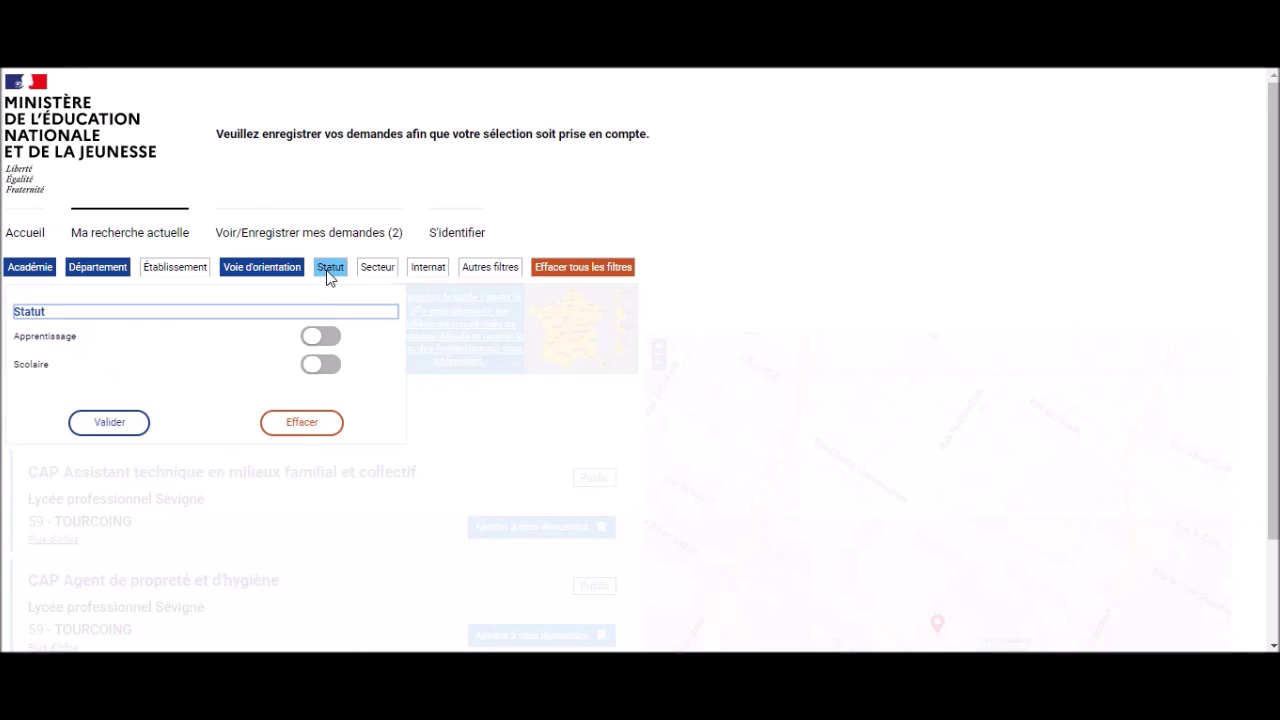
pyautogui.click(318, 338)
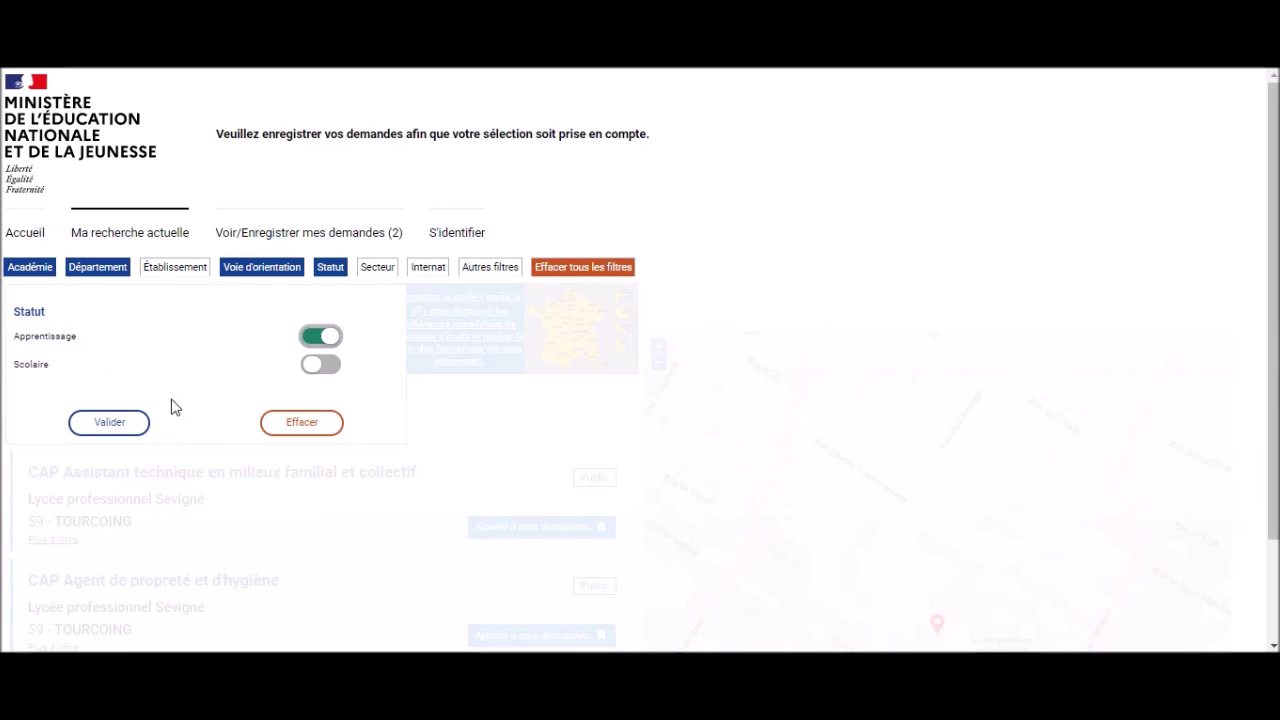
pyautogui.click(108, 422)
# Replace the search keywords with "boulanger" and run the search for training offers.
pyautogui.click(110, 368)
pyautogui.press('BackSpace')
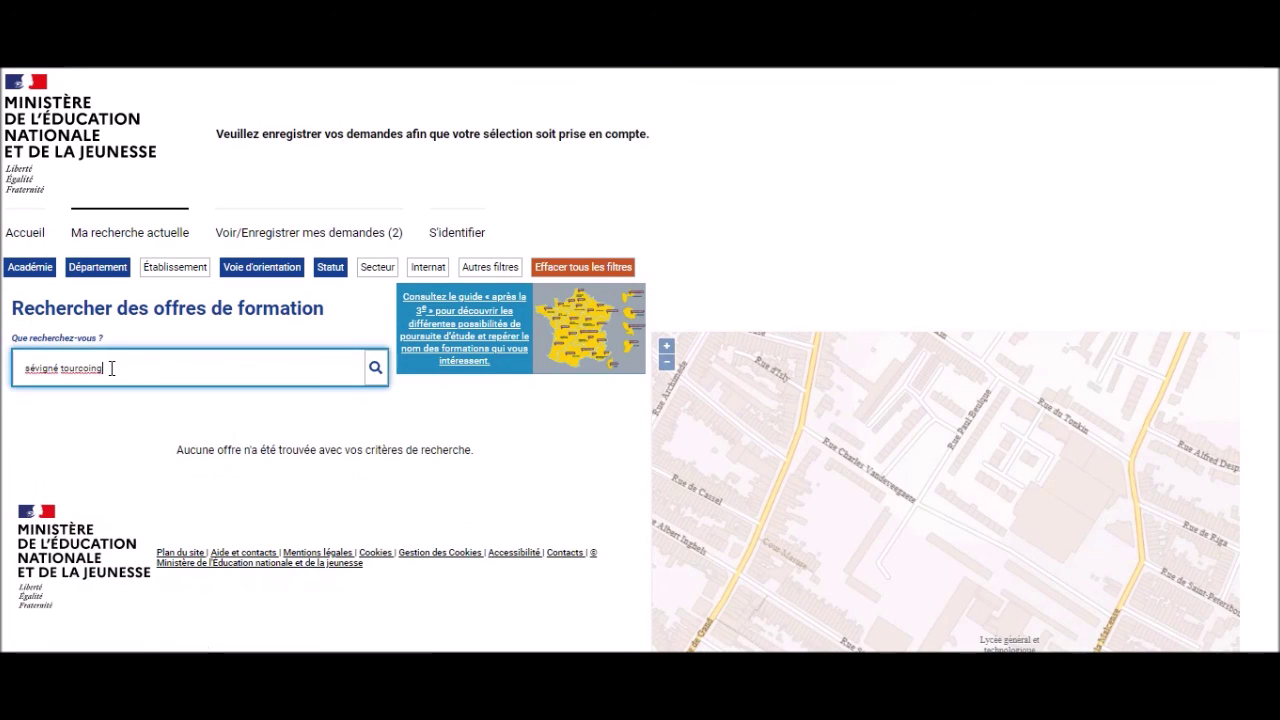
pyautogui.press('BackSpace')
pyautogui.press('BackSpace')
pyautogui.press('BackSpace')
pyautogui.press('BackSpace')
pyautogui.press('BackSpace')
pyautogui.press('BackSpace')
pyautogui.press('BackSpace')
pyautogui.press('BackSpace')
pyautogui.press('BackSpace')
pyautogui.press('BackSpace')
pyautogui.press('BackSpace')
pyautogui.press('BackSpace')
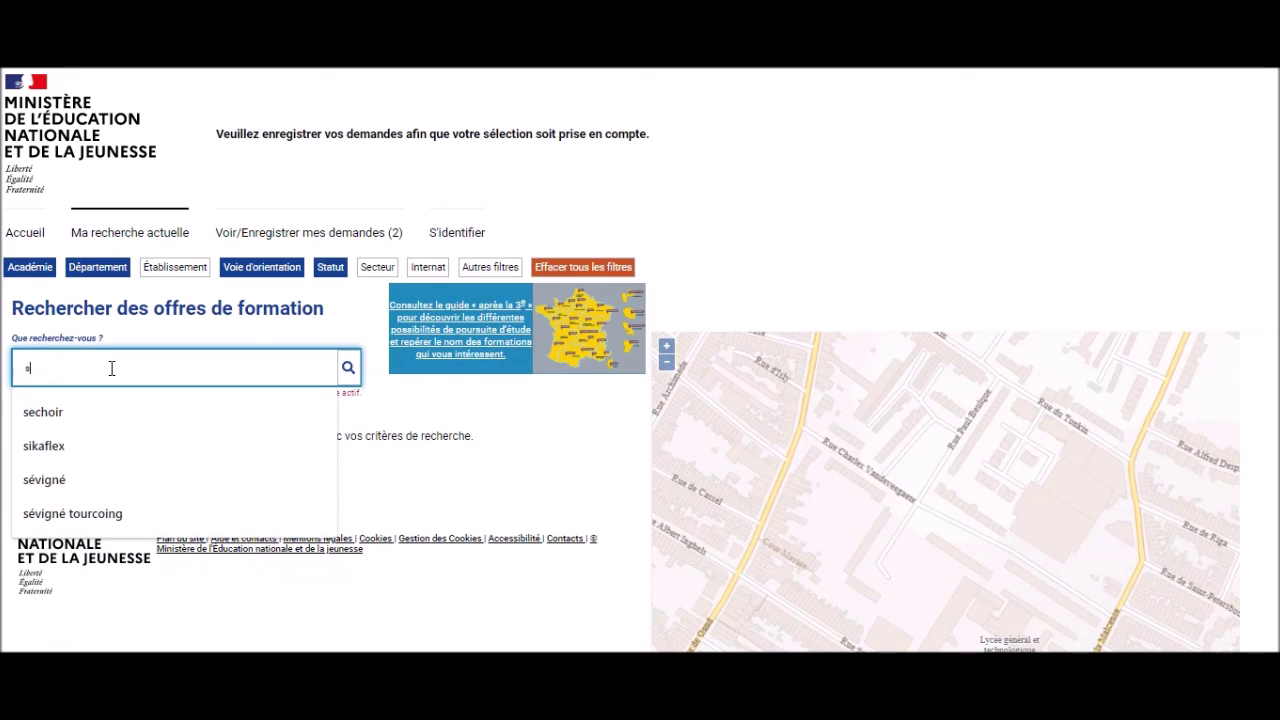
pyautogui.write('bou')
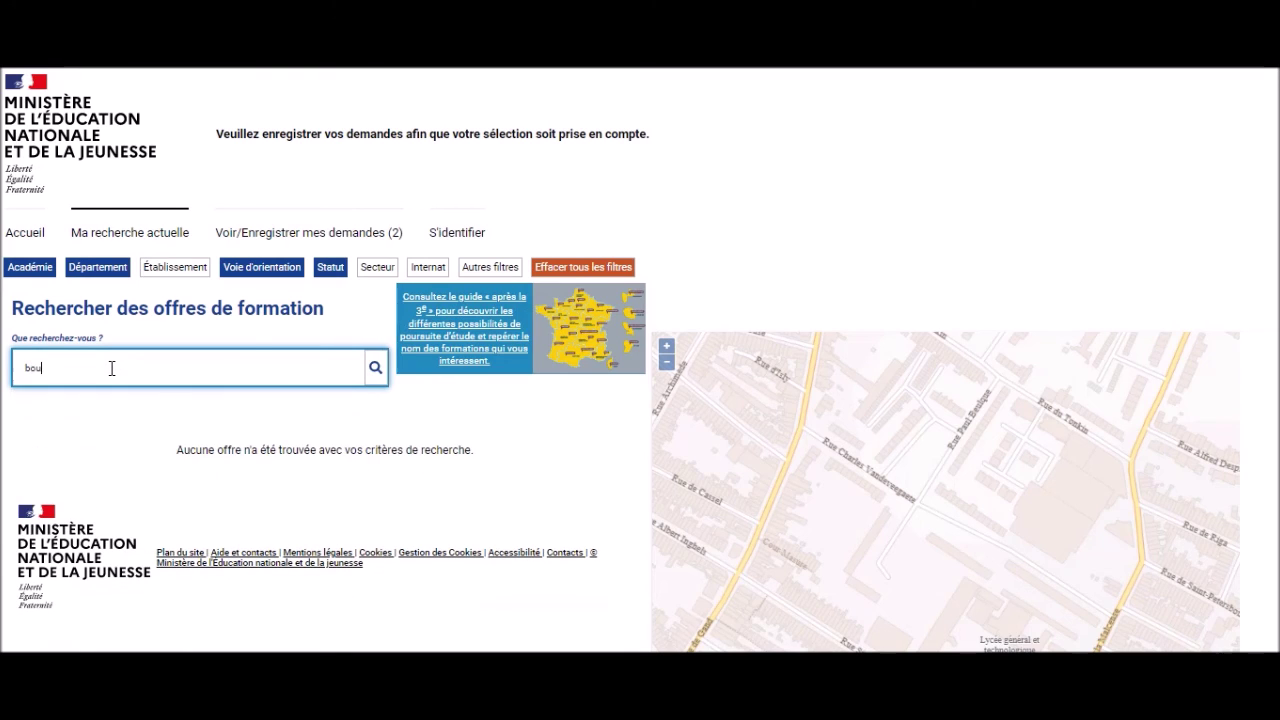
pyautogui.write('langer')
pyautogui.click(376, 368)
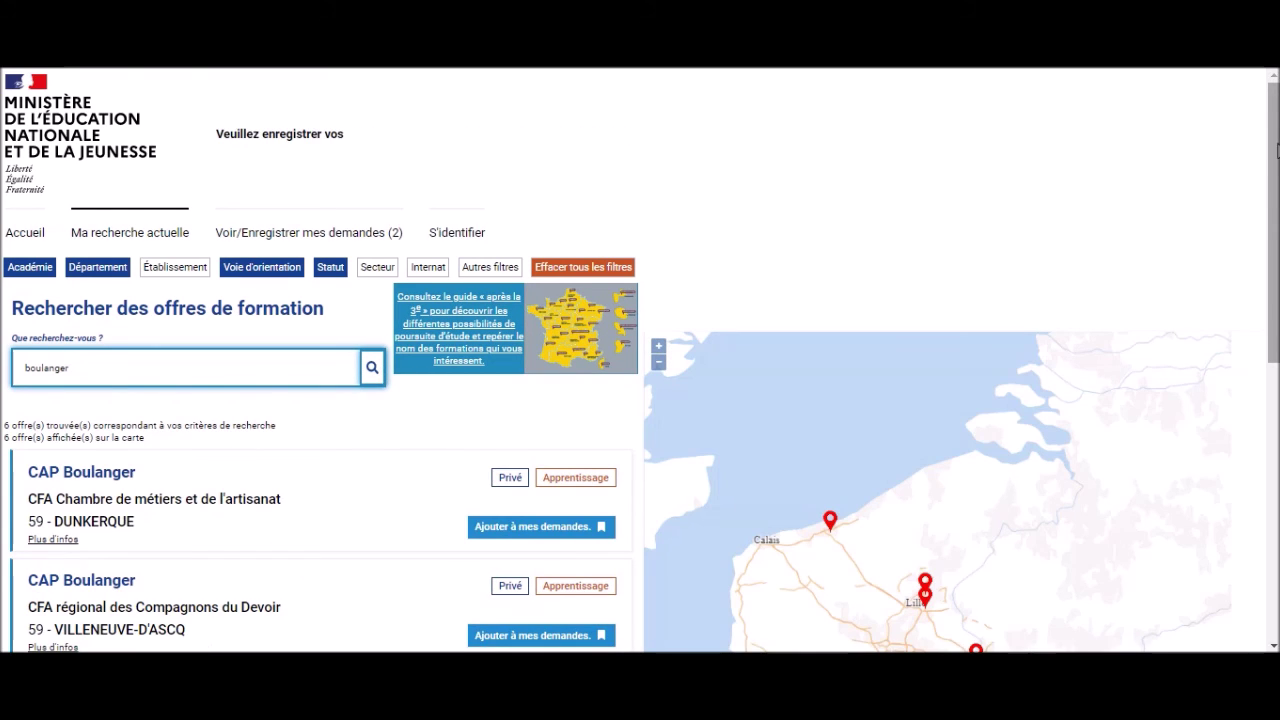
# Look through the CAP Boulanger offers and add the one at CFA Chambre de métiers et de l'artisanat in Dunkerque to the requests.
pyautogui.scroll(-5, 1275, 148)
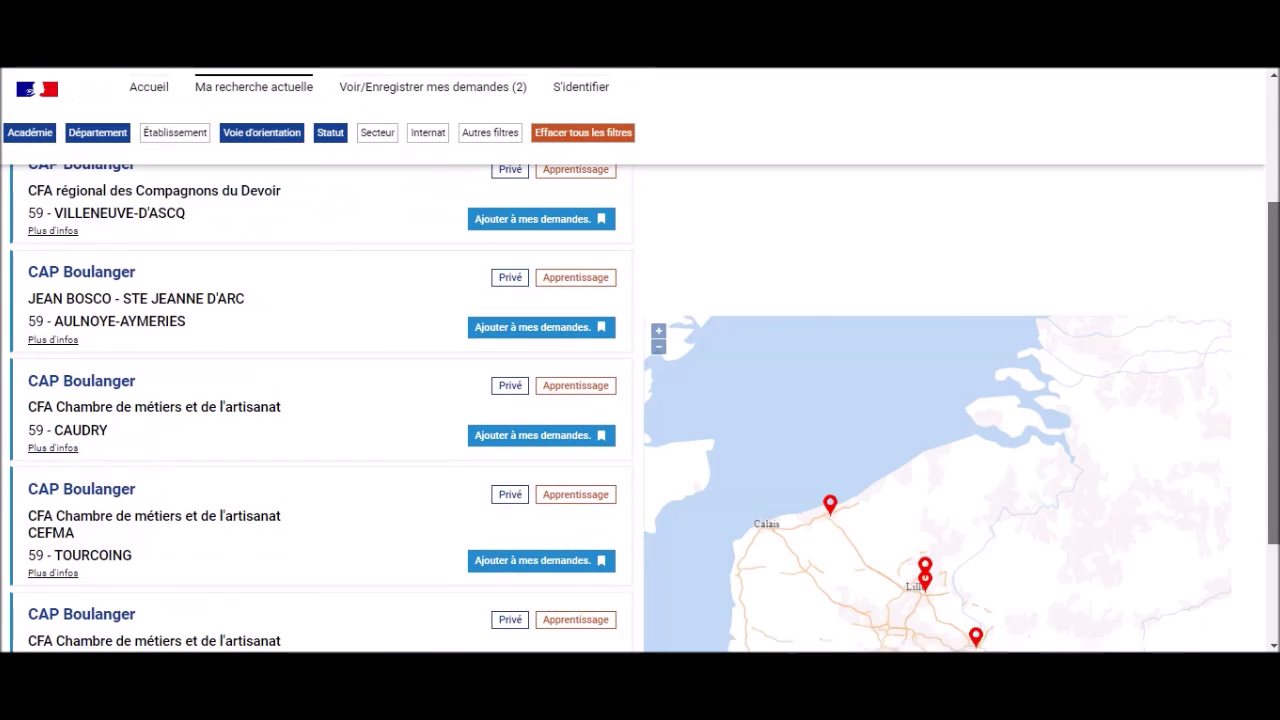
pyautogui.scroll(1, 705, 178)
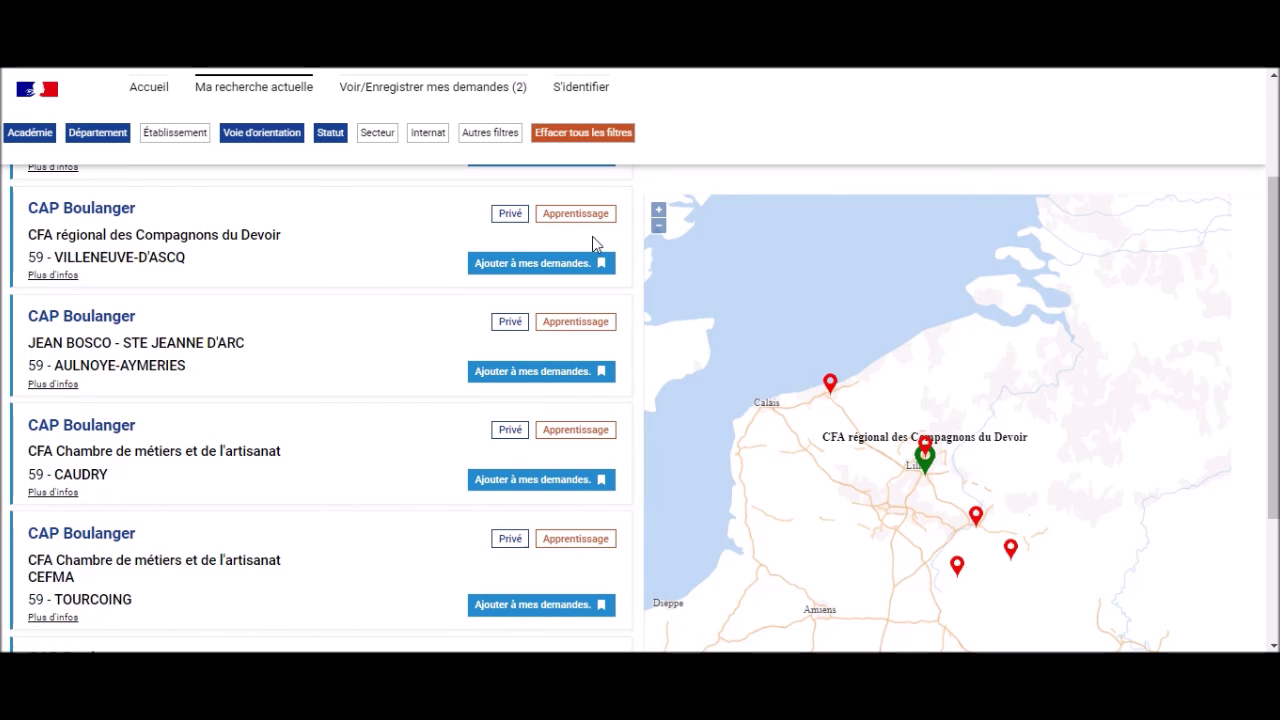
pyautogui.moveTo(1274, 236); pyautogui.dragTo(1277, 82)
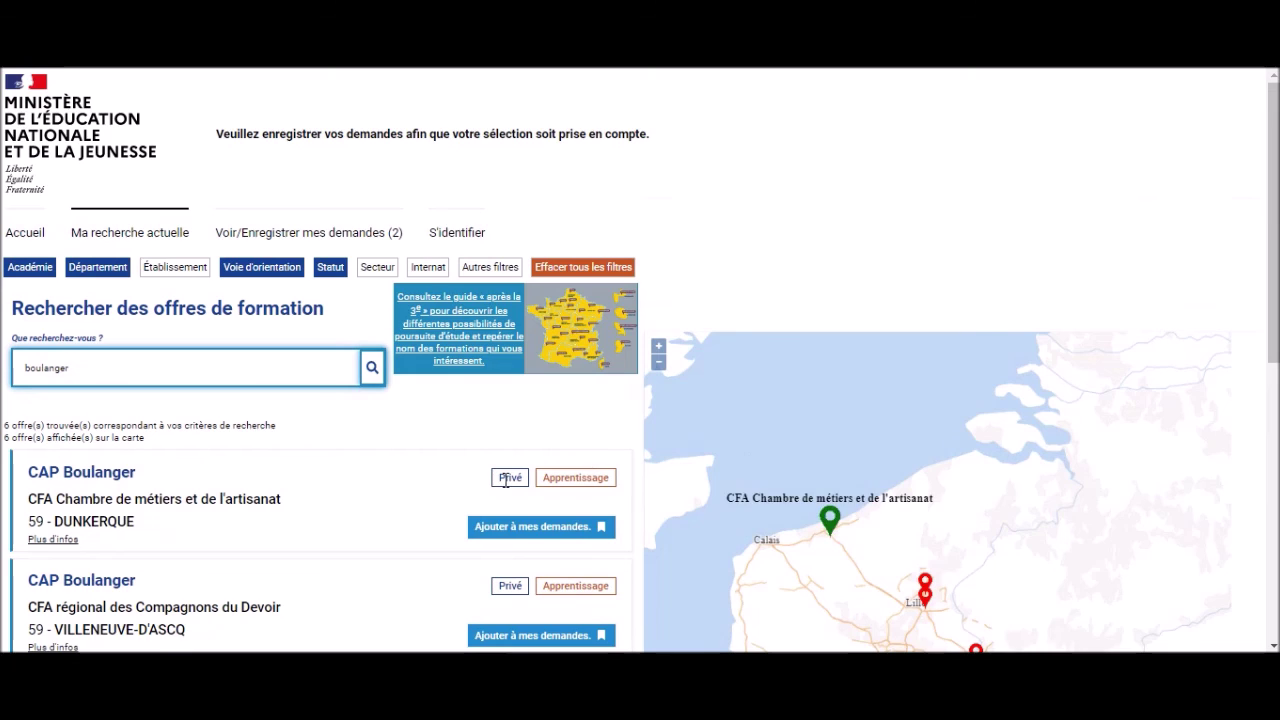
pyautogui.click(535, 530)
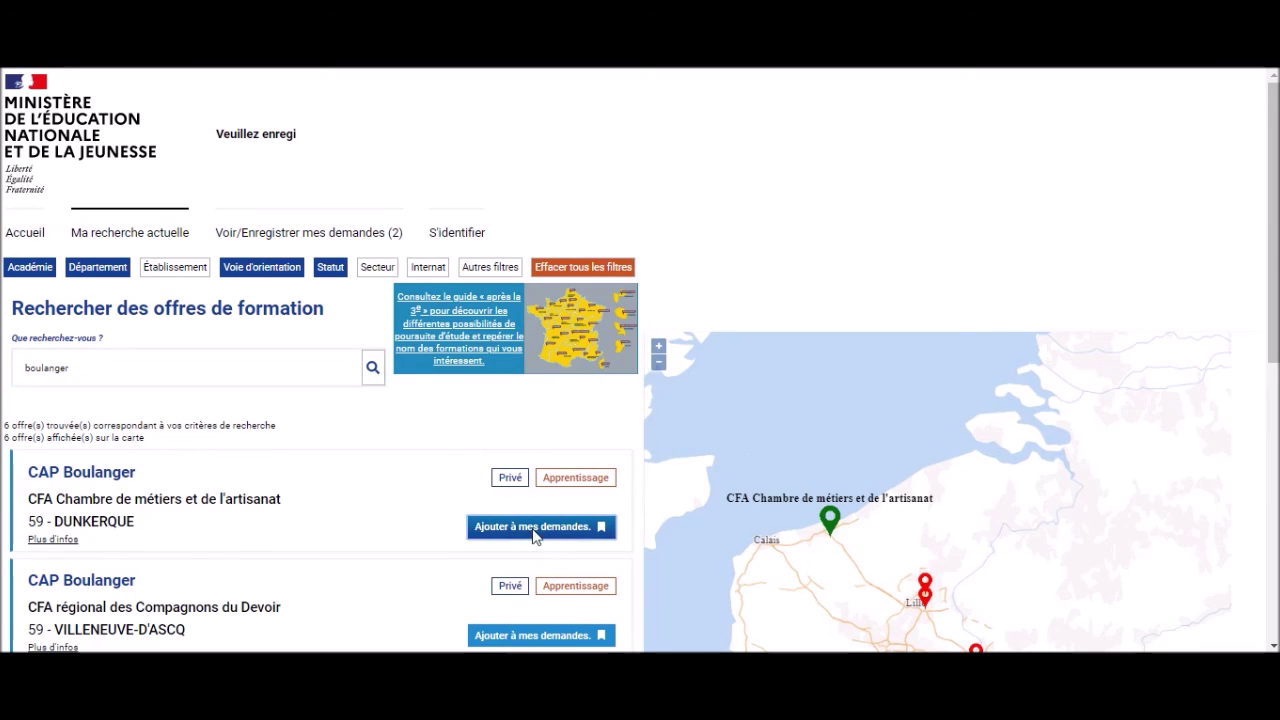
# Open the list of requests to review the selected courses and their ranking.
pyautogui.click(276, 240)
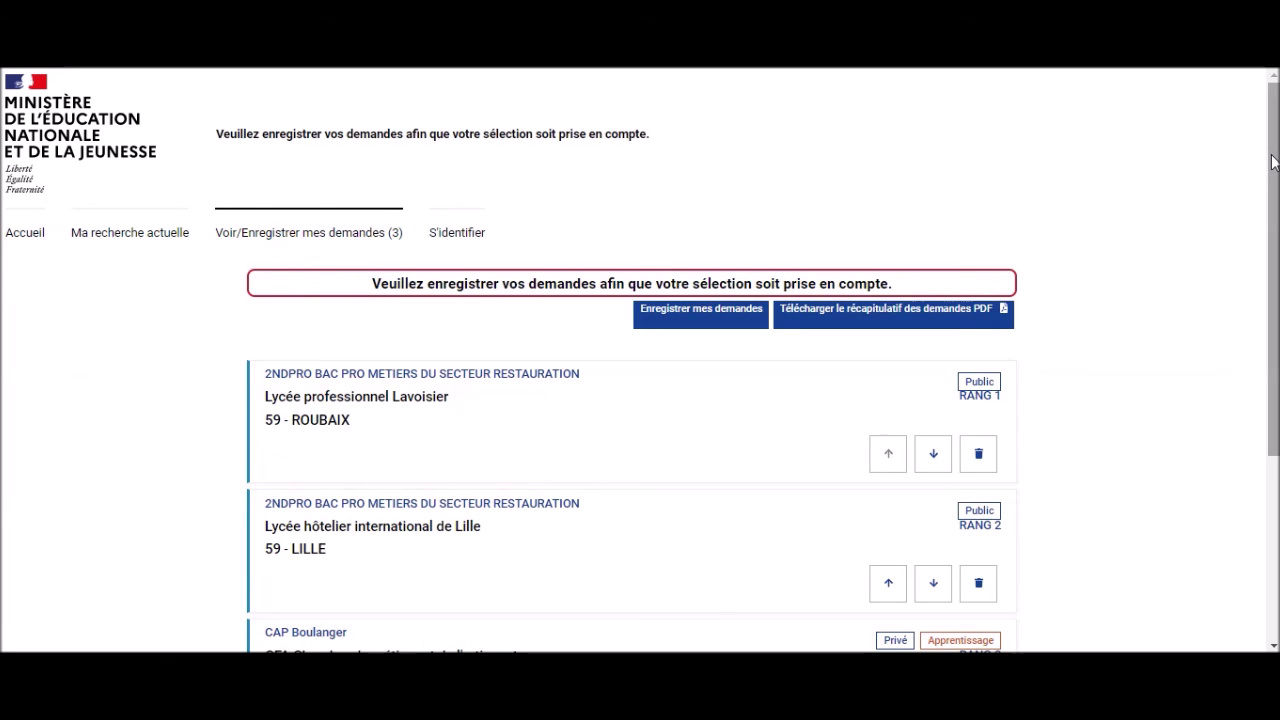
pyautogui.moveTo(1273, 153)
pyautogui.mouseDown()
pyautogui.moveTo(1275, 271)
pyautogui.moveTo(1275, 150)
pyautogui.mouseUp()
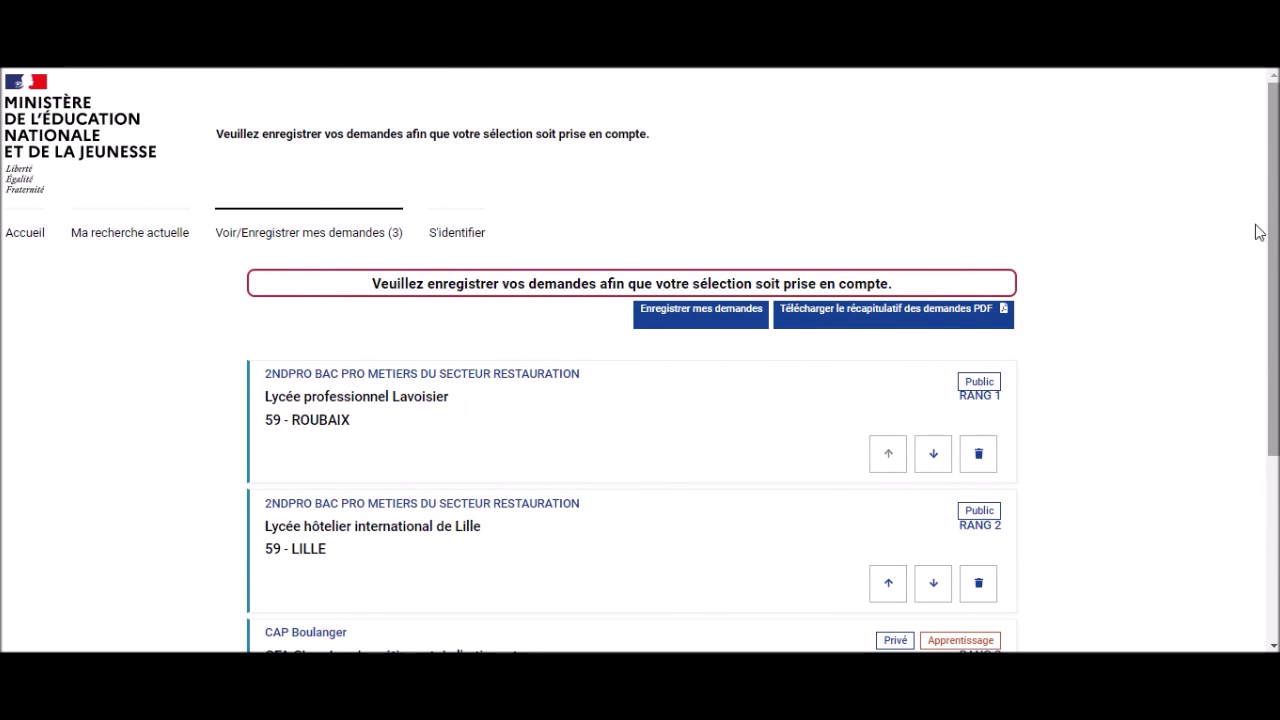